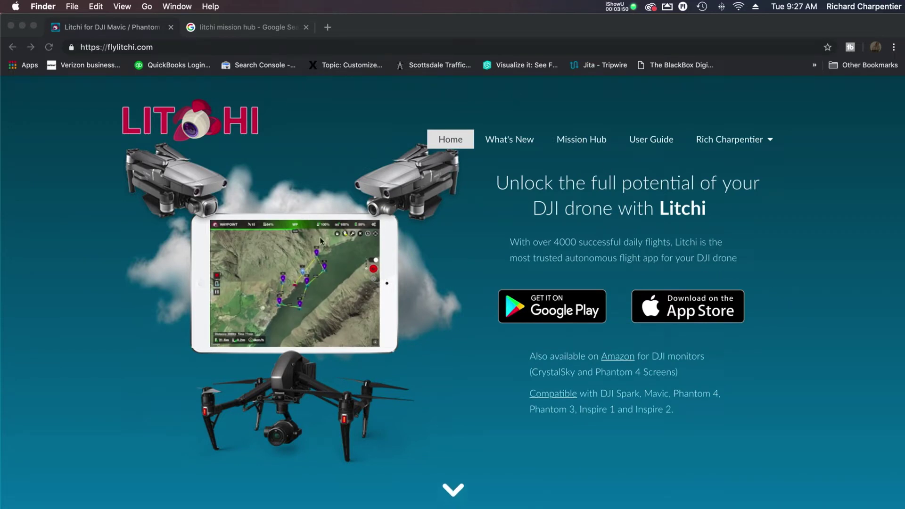
Step: Open the Litchi Mission Hub page from the "litchi mission hub" Google search results
click(128, 29)
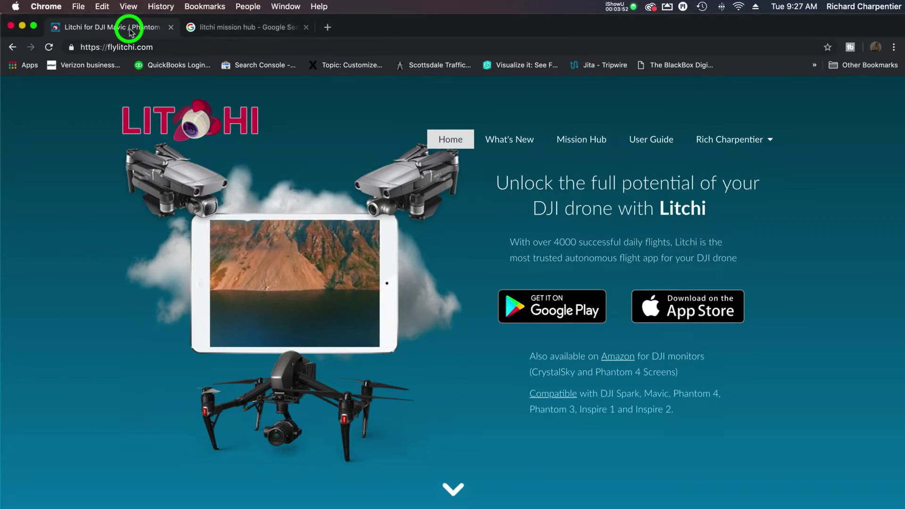
click(238, 28)
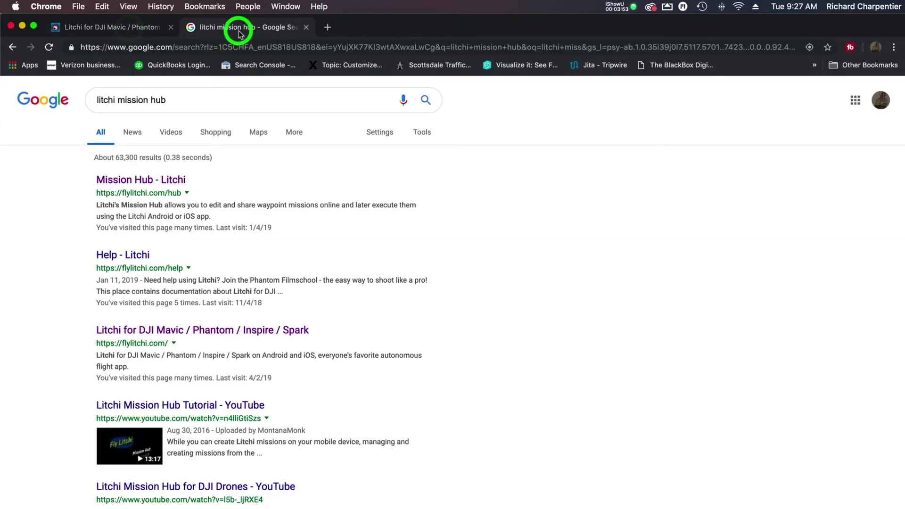
click(172, 181)
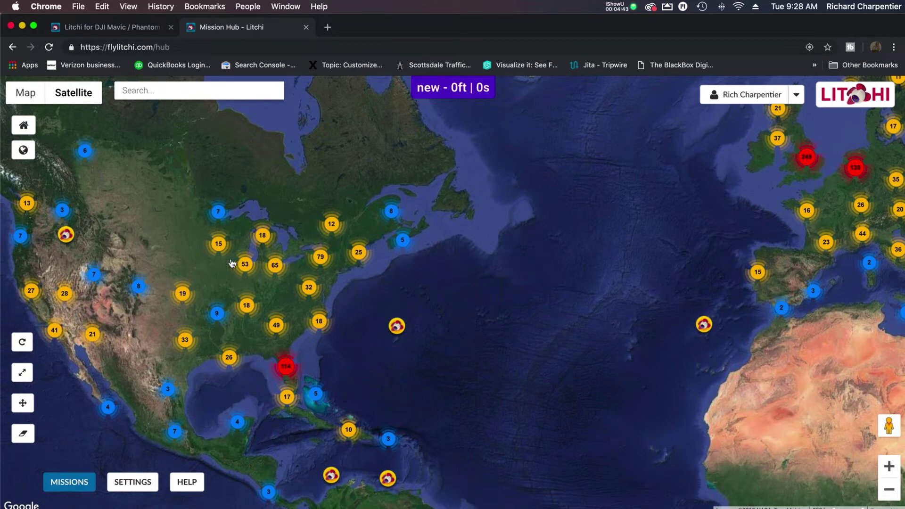
Step: Look through the saved missions and open bigupperloop to view its flight path
click(69, 483)
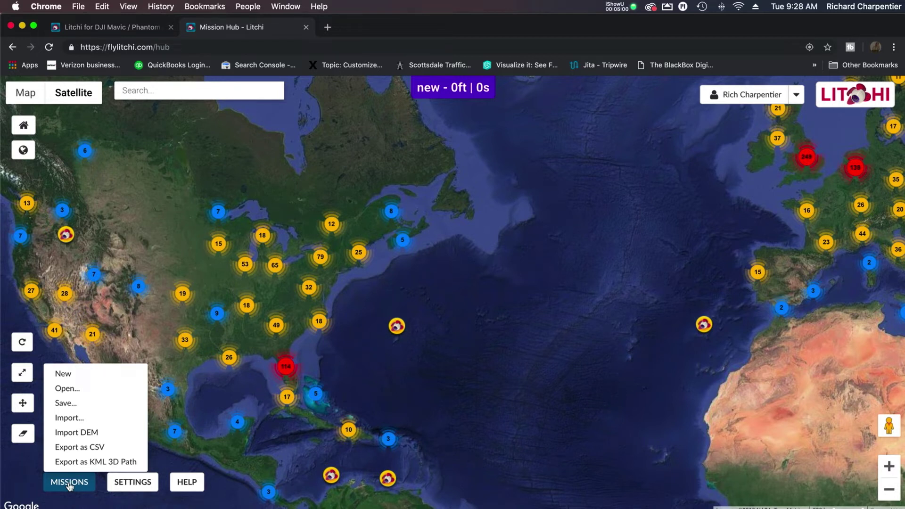
click(70, 483)
click(71, 484)
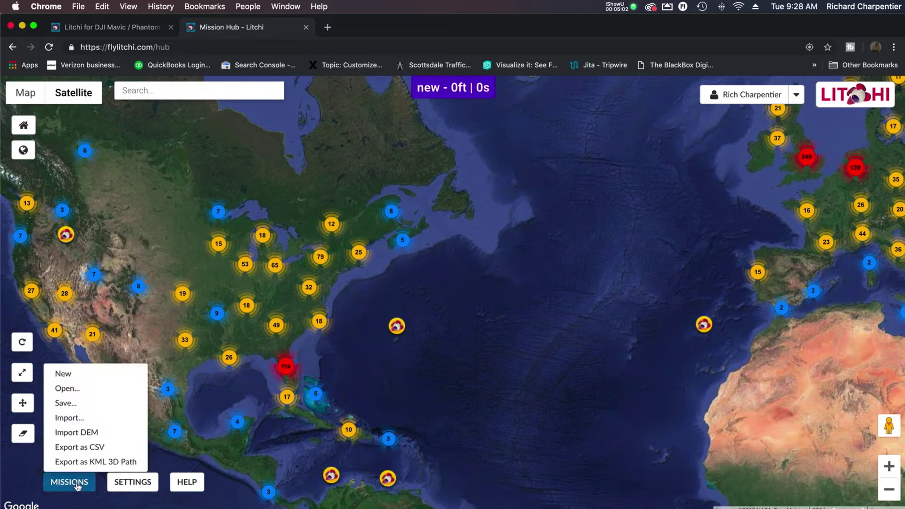
click(78, 390)
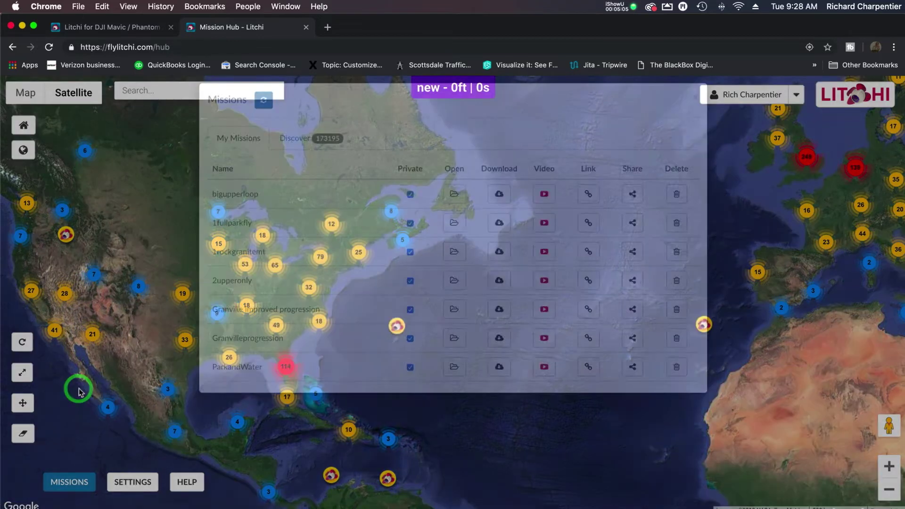
scroll(403, 258, down, 5)
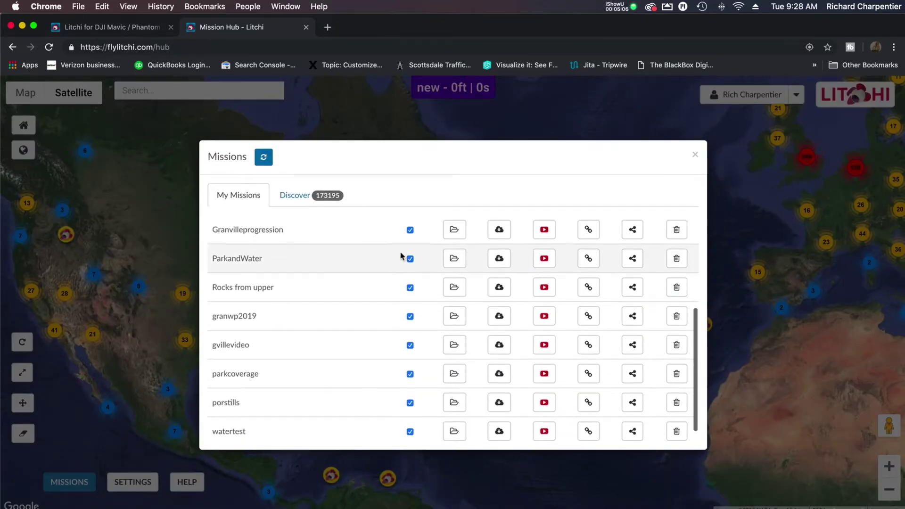
scroll(405, 285, up, 5)
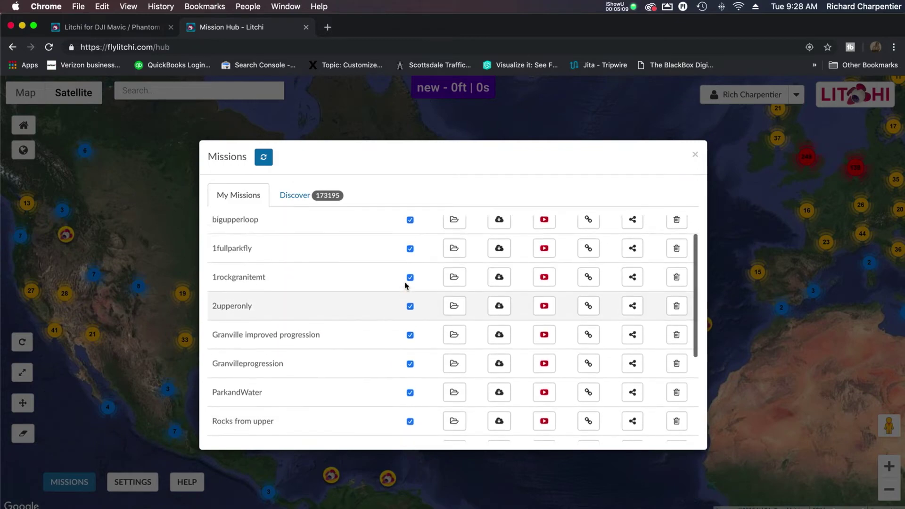
click(455, 251)
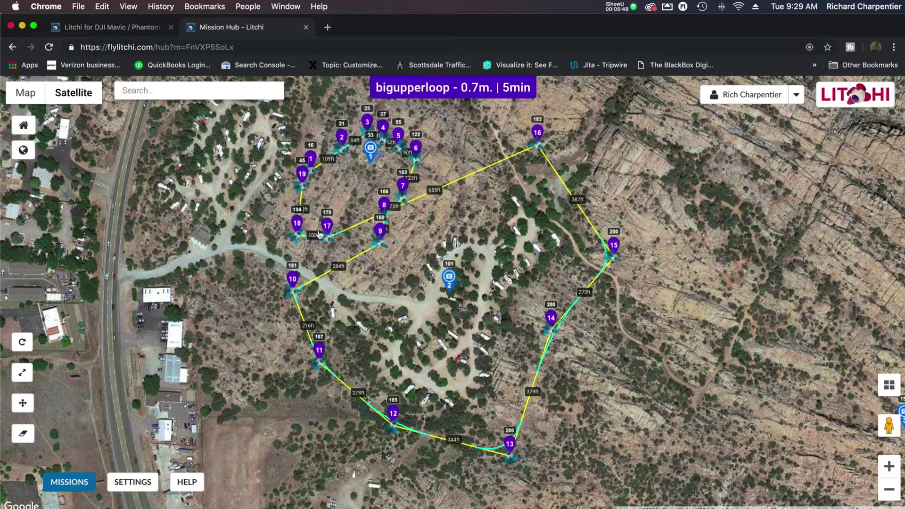
Step: Open the saved mission "Granville improved progression" to bring its flight area onto the map
click(71, 482)
click(81, 385)
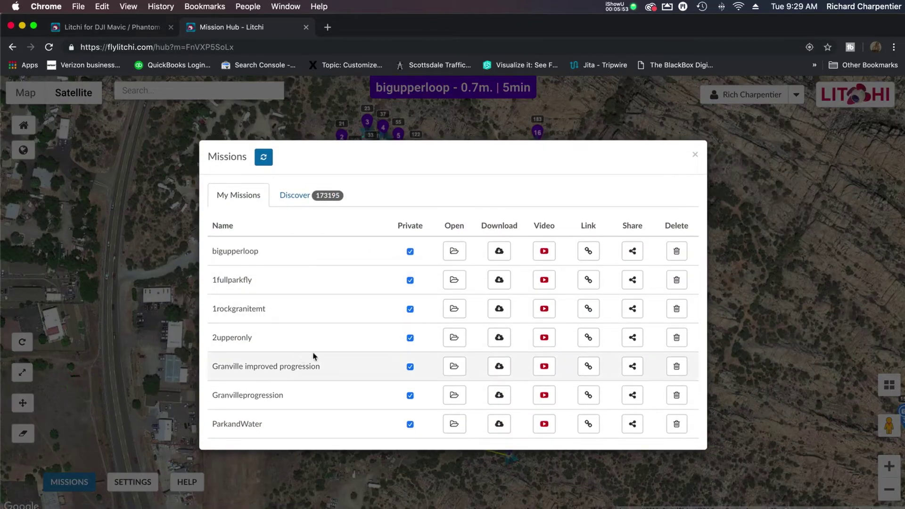
scroll(473, 343, down, 2)
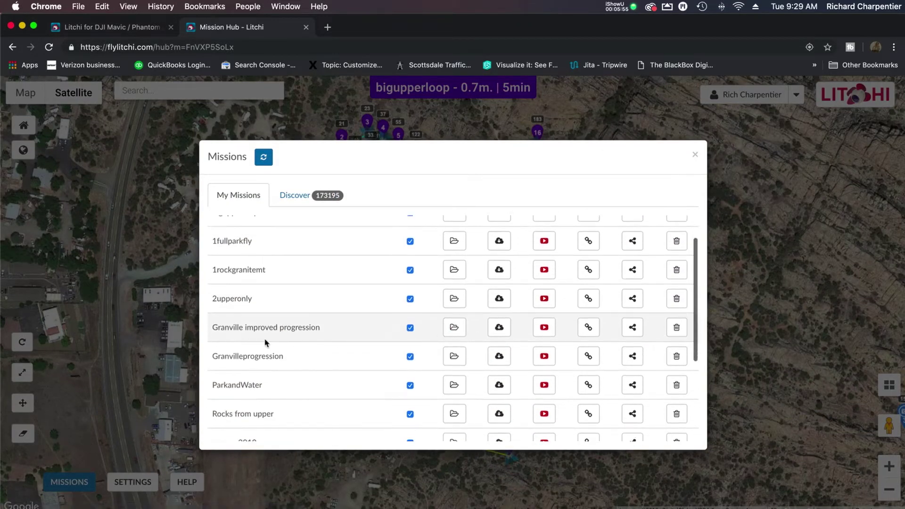
click(454, 333)
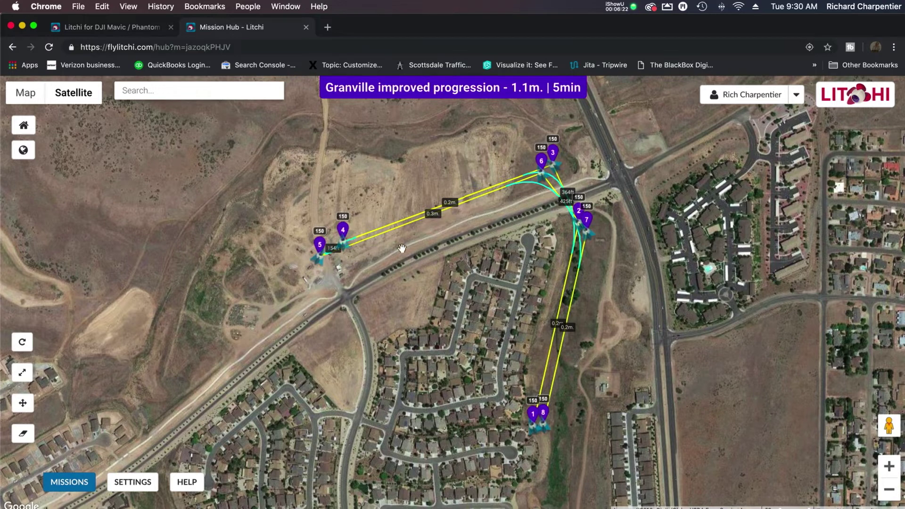
Step: Start a new, empty mission over the same Granville neighbourhood
click(70, 483)
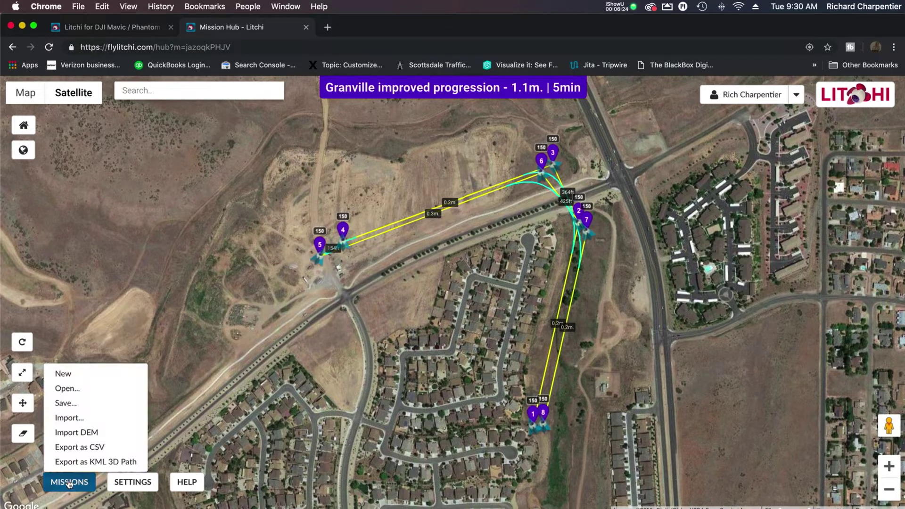
click(94, 374)
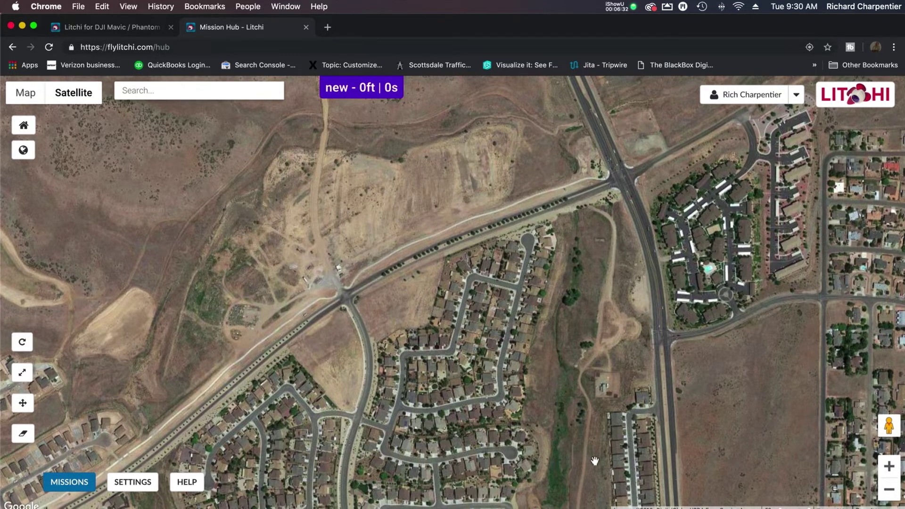
drag(585, 462, 585, 423)
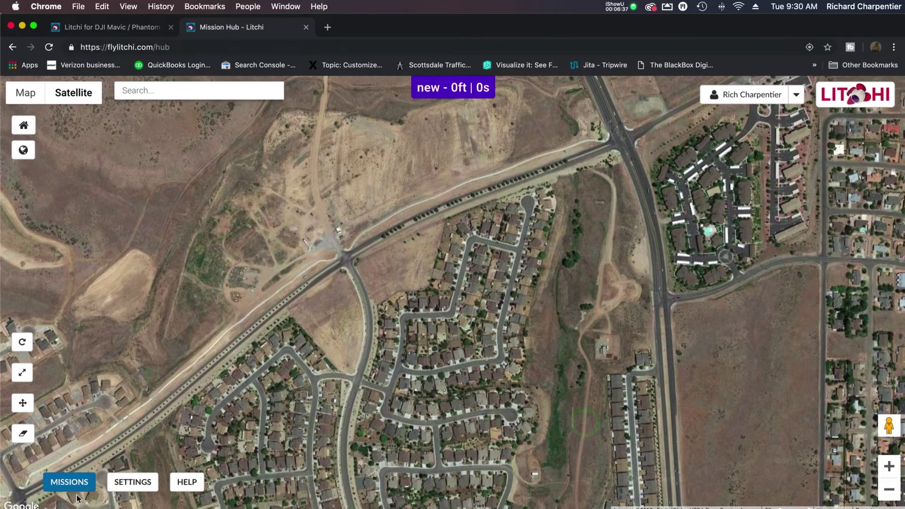
click(69, 482)
click(101, 371)
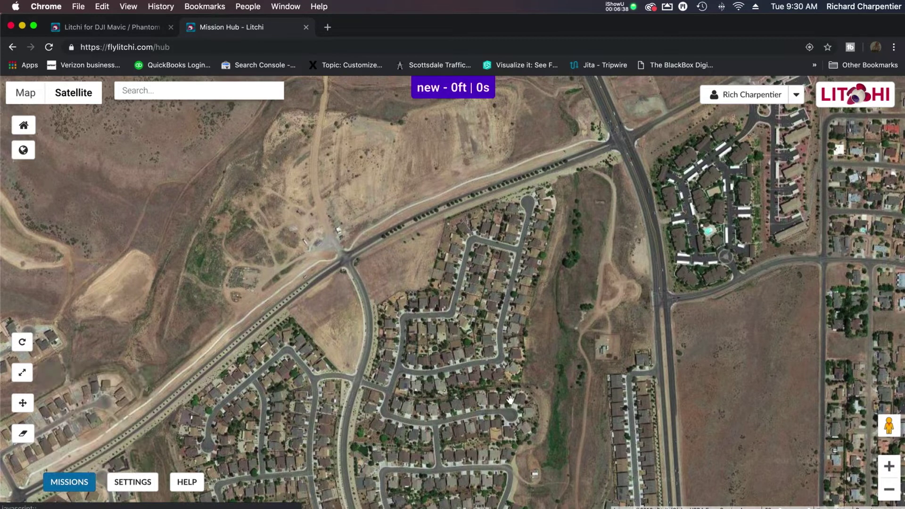
Step: Place the first waypoint at the eastern edge of the housing area and try to enable its Above Ground option
click(538, 384)
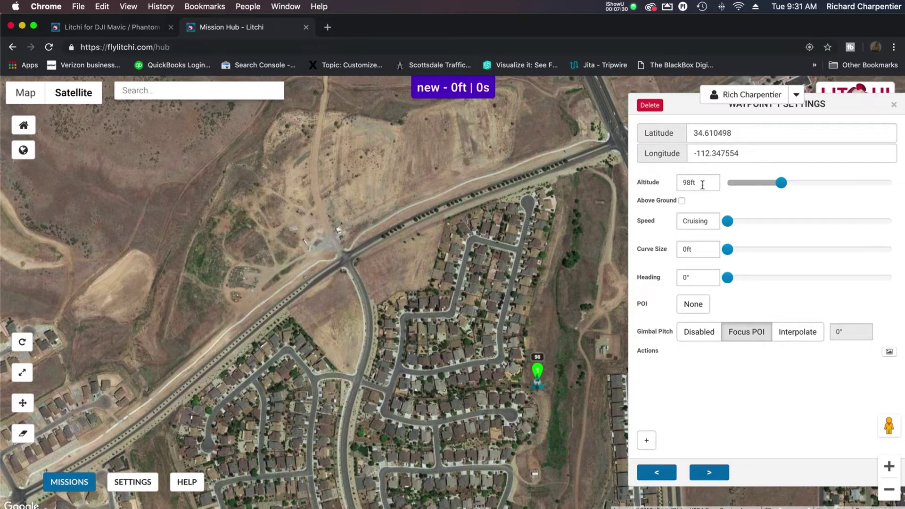
click(682, 202)
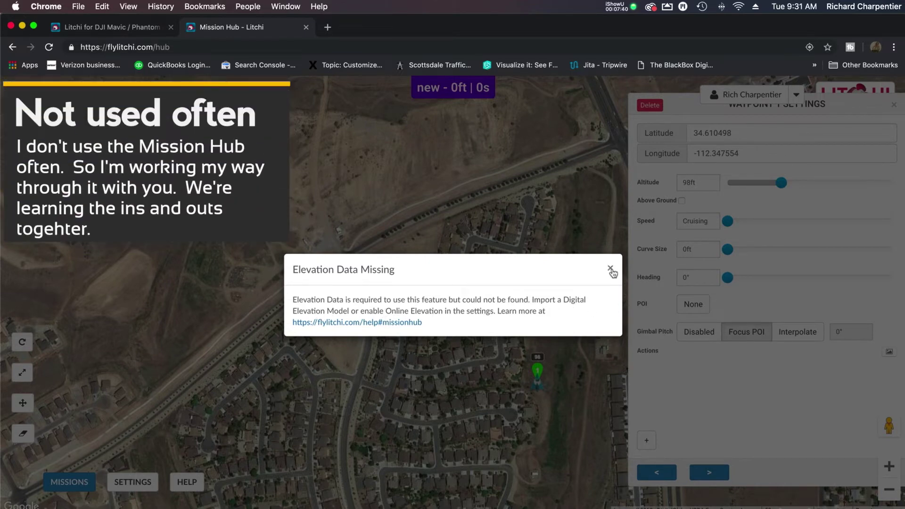
click(611, 270)
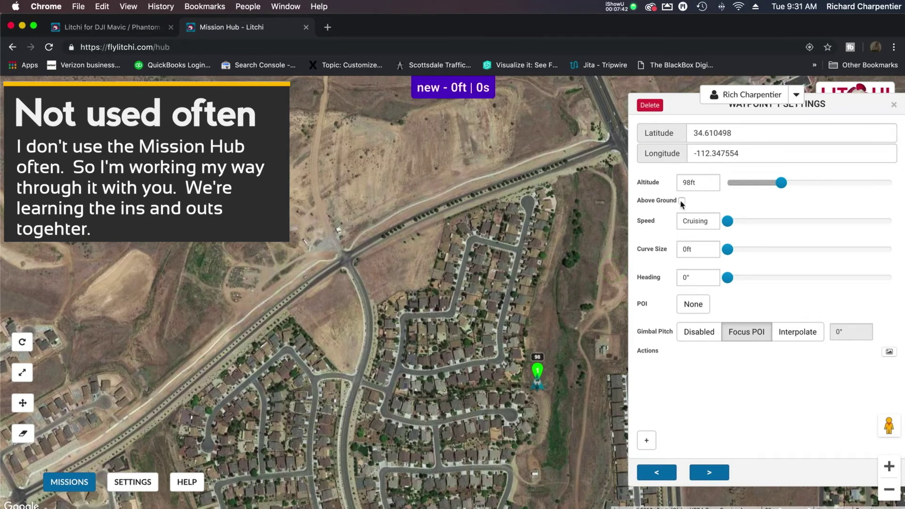
Step: Set the altitude of waypoint 1 to 150 ft
mouse_move(781, 187)
mouse_move(782, 184)
mouse_down()
mouse_move(792, 187)
mouse_move(784, 185)
mouse_up()
click(703, 183)
double_click(703, 183)
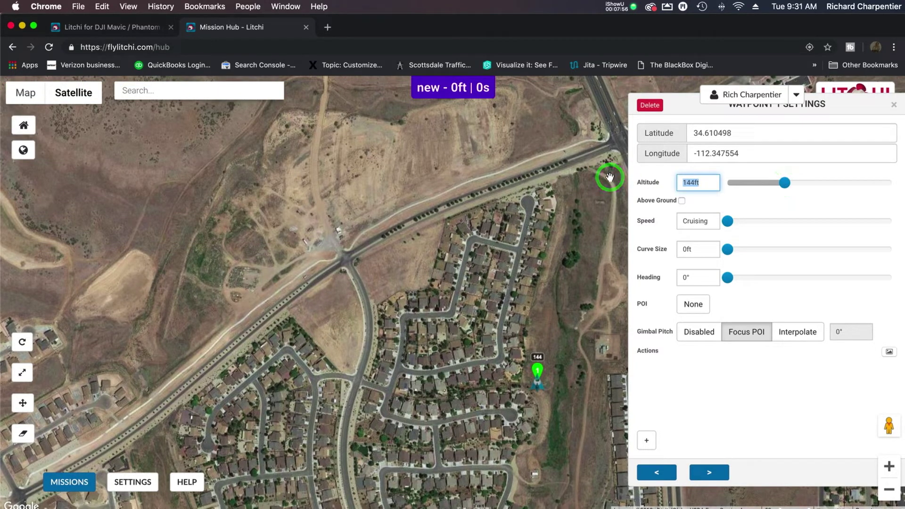
text(150ft)
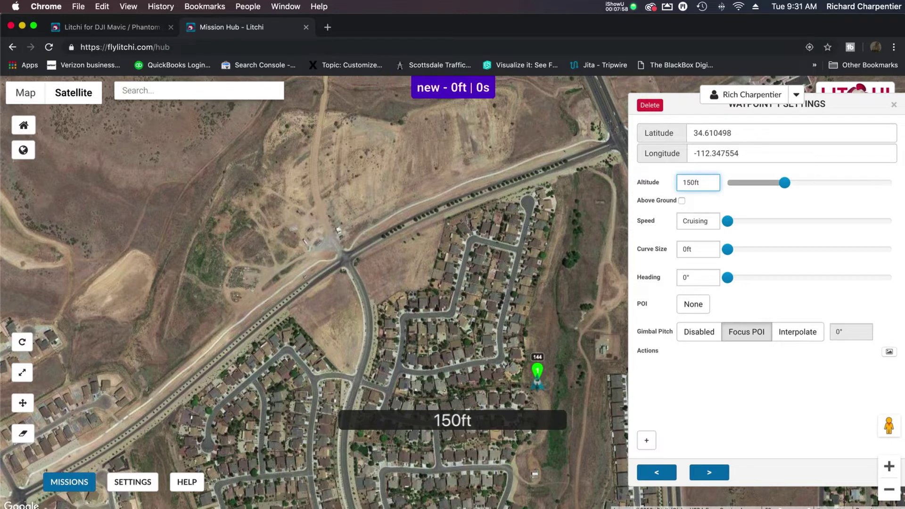
click(852, 201)
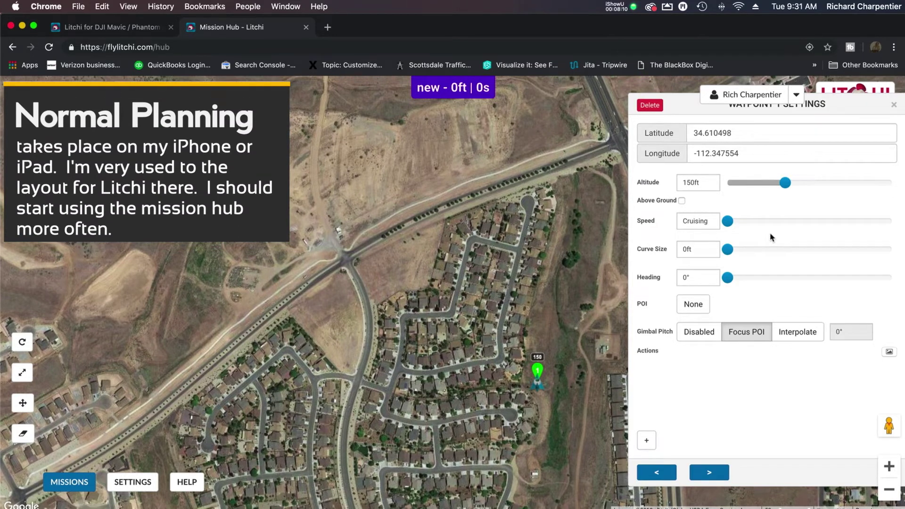
Step: Try to raise waypoint 1's curve size and to switch to the previous and next waypoints
mouse_move(729, 256)
click(759, 250)
click(776, 248)
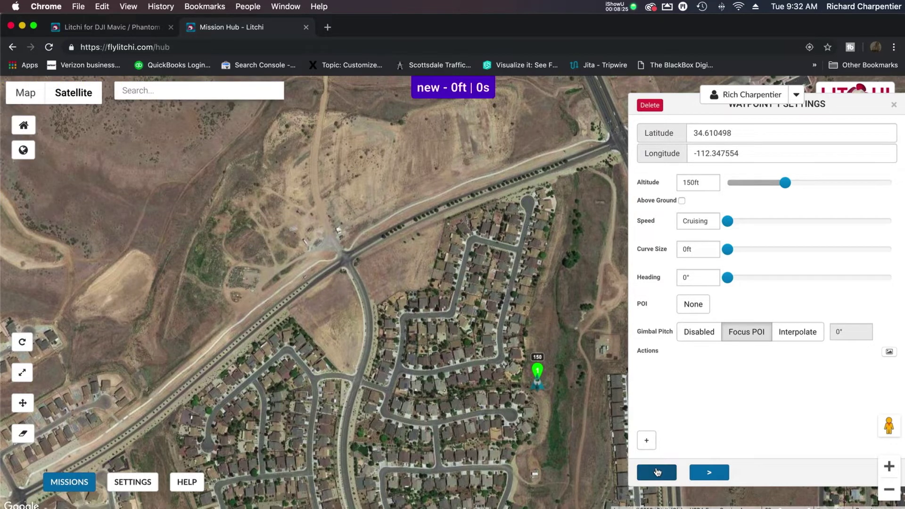
click(663, 474)
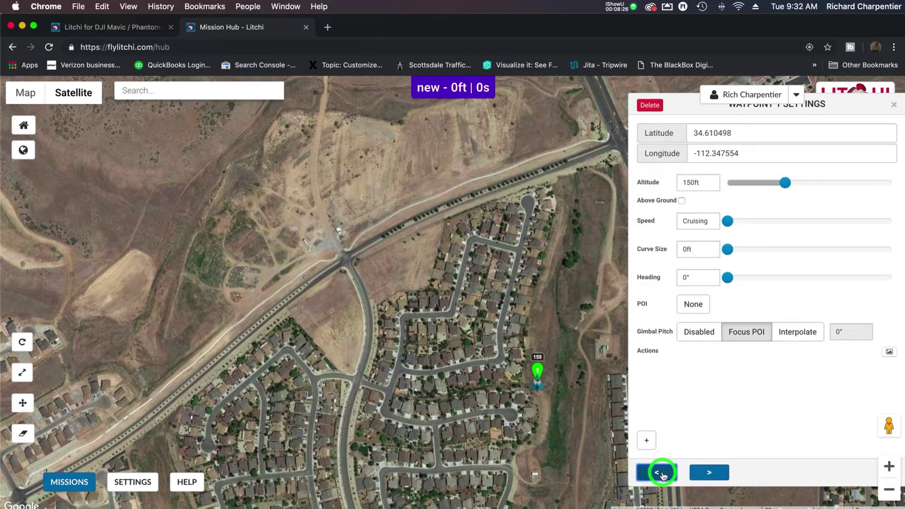
click(708, 474)
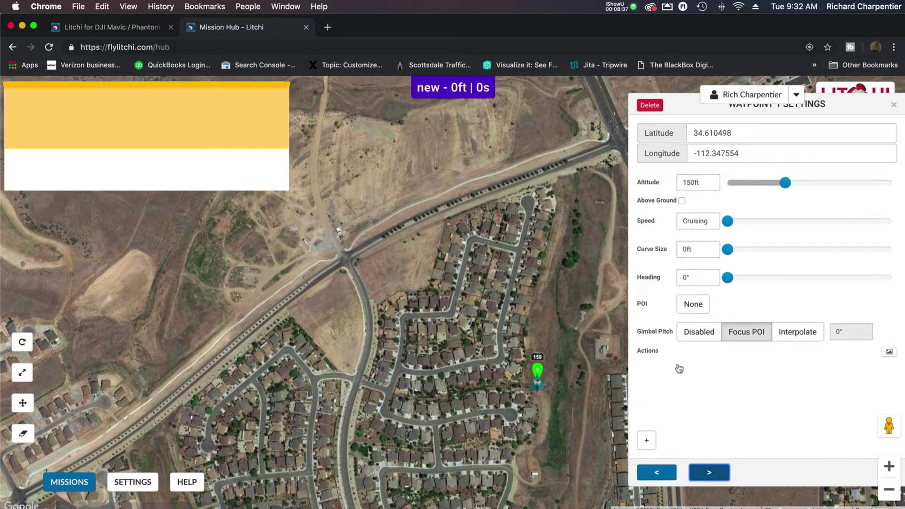
Step: In the mission settings, choose Custom (WD) heading mode, RTH finish action and Curved Turns path mode
click(135, 483)
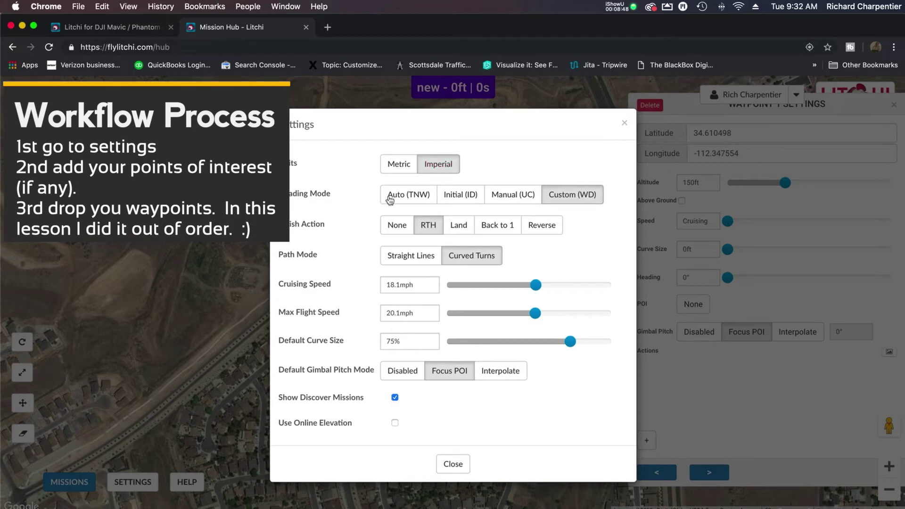
click(578, 197)
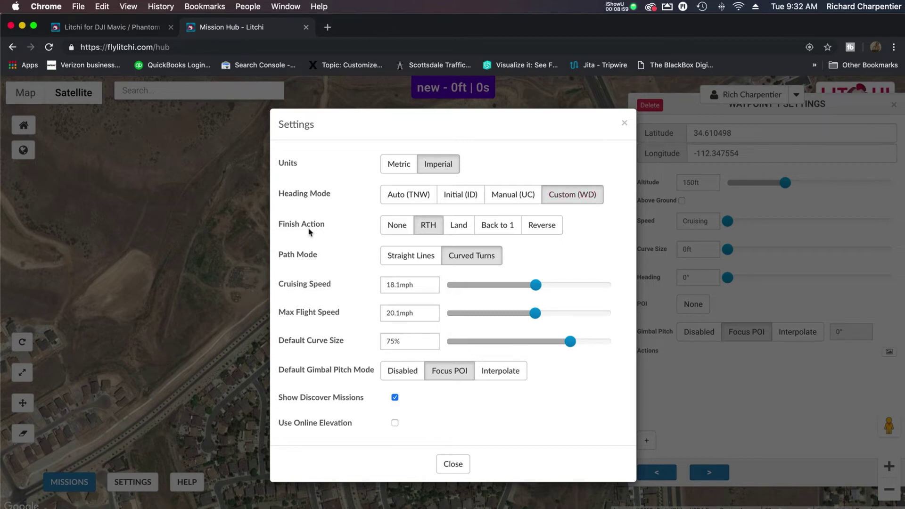
click(429, 231)
click(473, 258)
Step: Set both the cruising speed and the max flight speed to 18.3 mph
drag(536, 286, 533, 287)
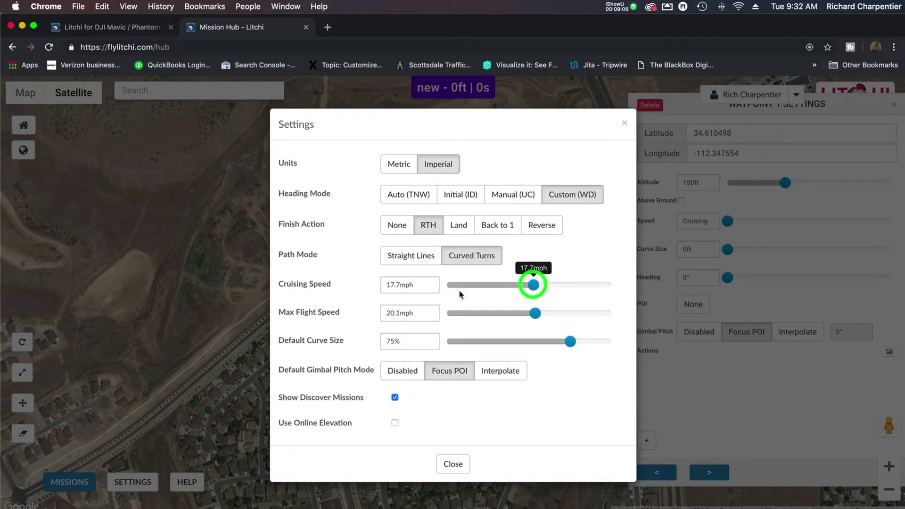
click(346, 271)
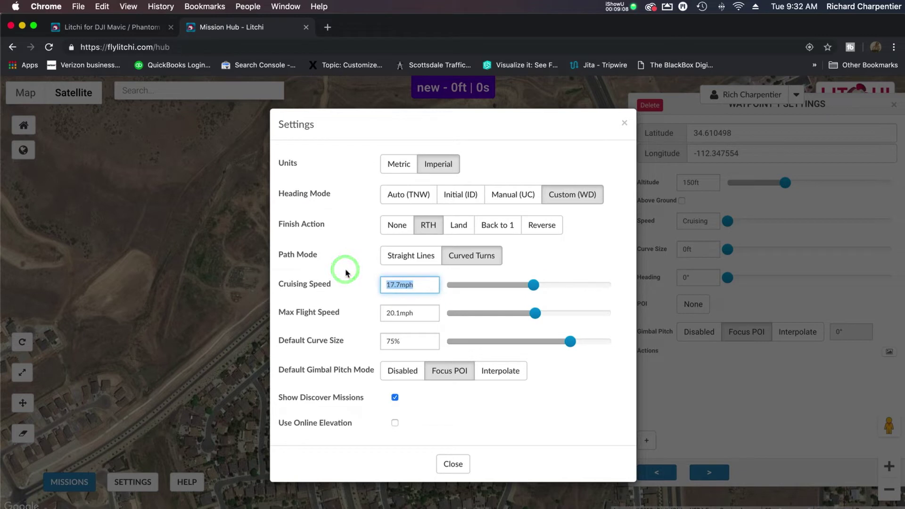
click(537, 285)
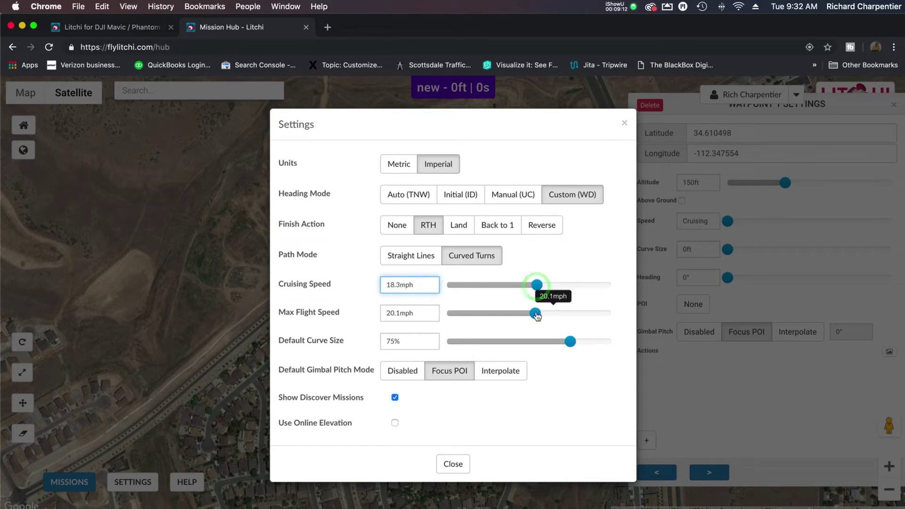
click(535, 314)
drag(536, 315, 527, 315)
Step: Set the default curve size to 88% with Focus POI as default gimbal pitch mode, and close the settings
drag(572, 345, 592, 345)
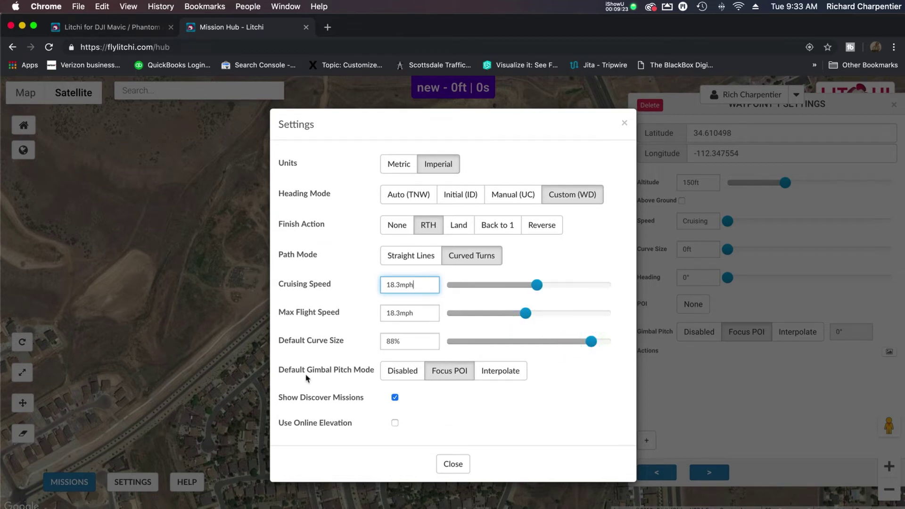
click(457, 377)
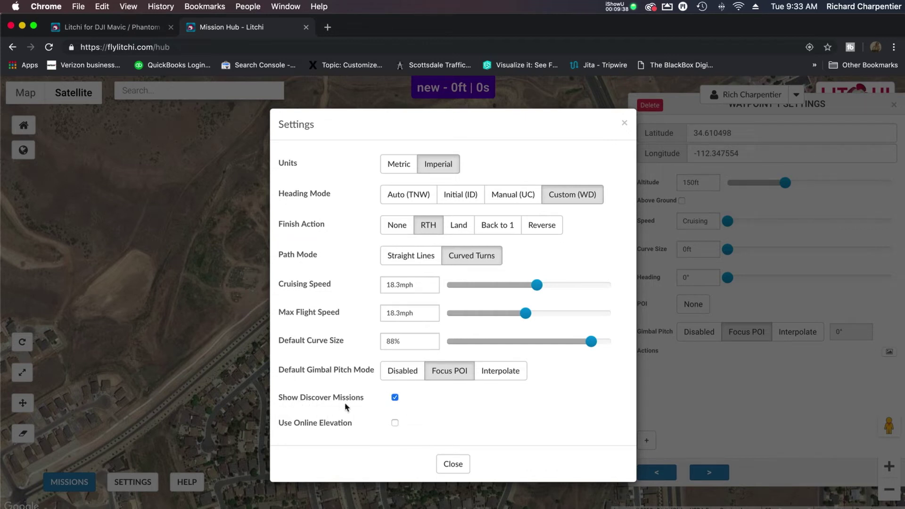
click(456, 465)
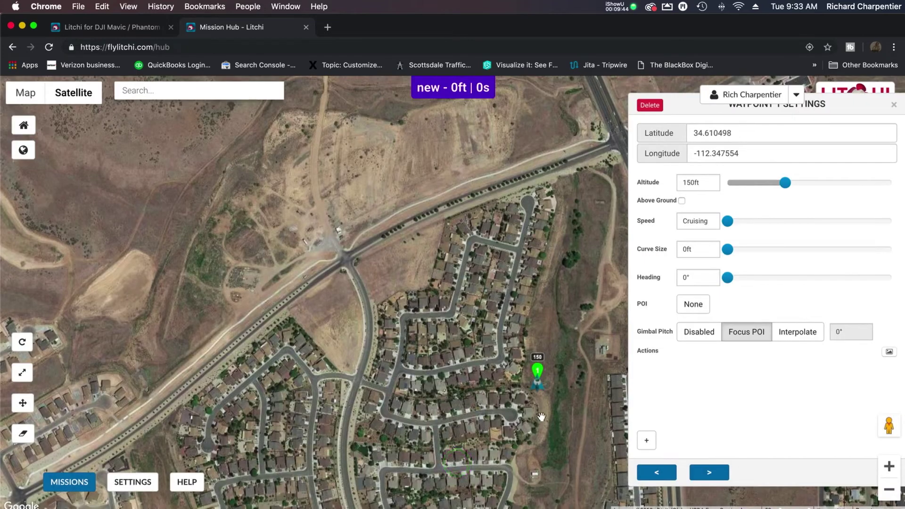
Step: Add waypoint 2 north of waypoint 1, just south of the main road, at about 34.6137, -112.3467
drag(563, 412, 507, 377)
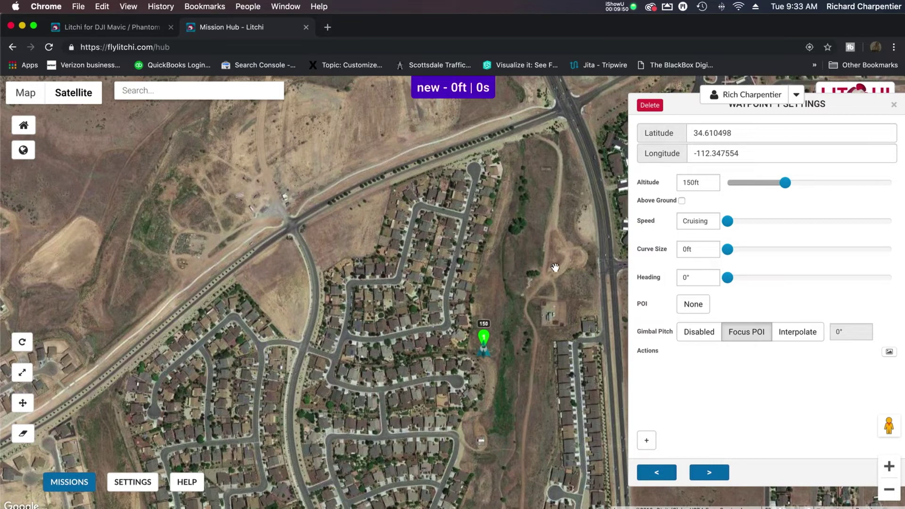
mouse_move(537, 249)
mouse_down()
mouse_move(530, 378)
mouse_move(536, 289)
mouse_up()
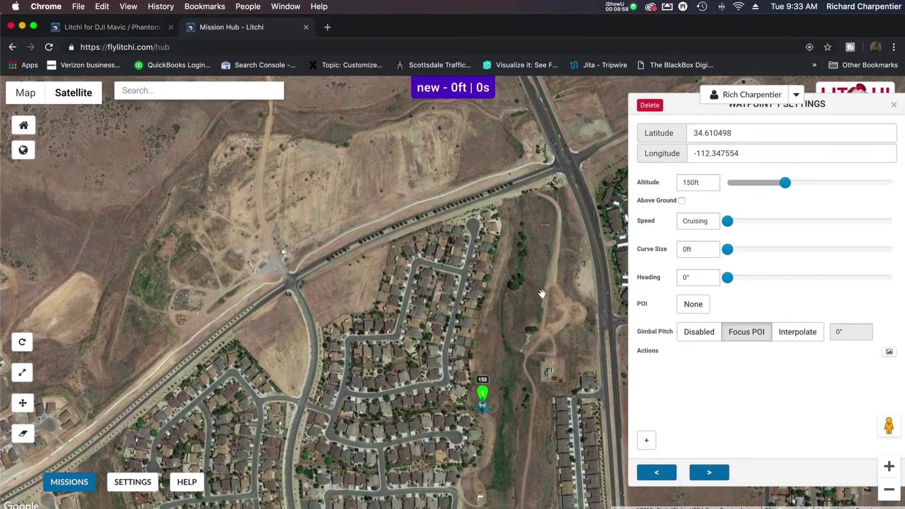
drag(536, 292, 521, 327)
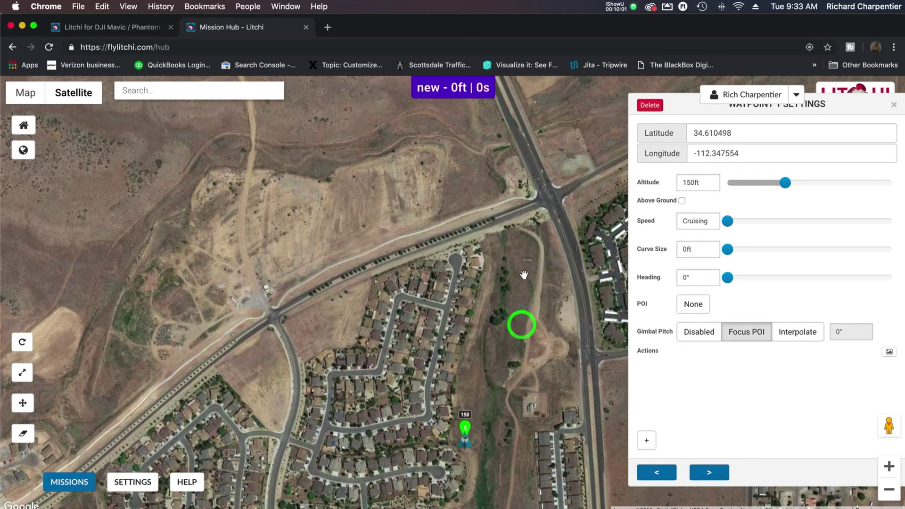
click(508, 239)
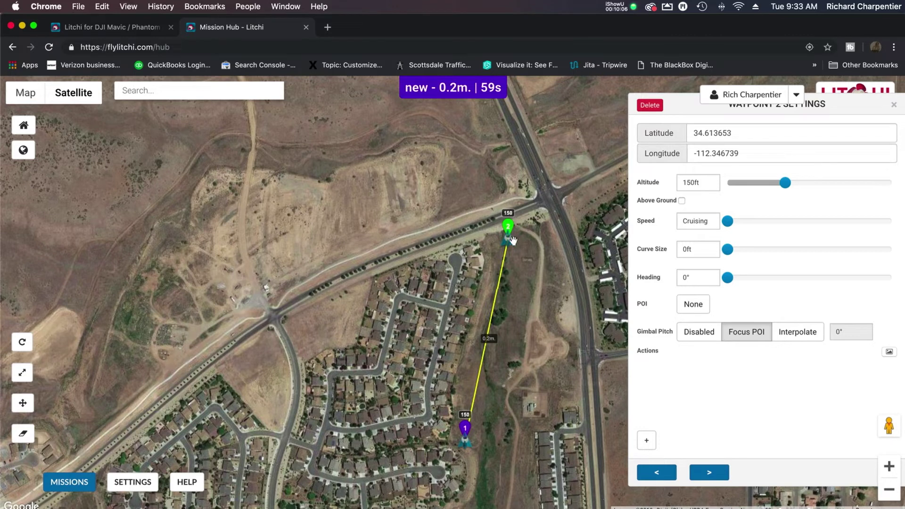
Step: Add waypoint 3 across the main road from waypoint 2 and adjust its position to about 34.6144, -112.3471
drag(524, 241, 525, 282)
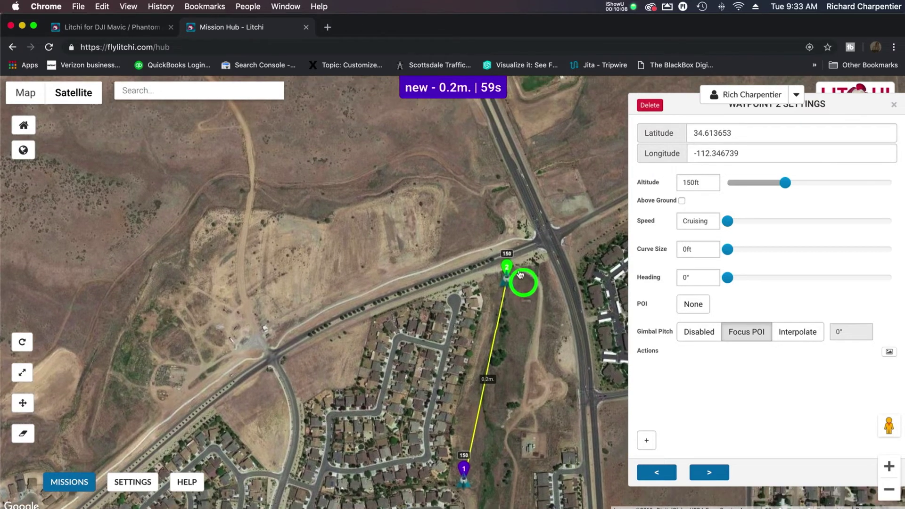
click(491, 237)
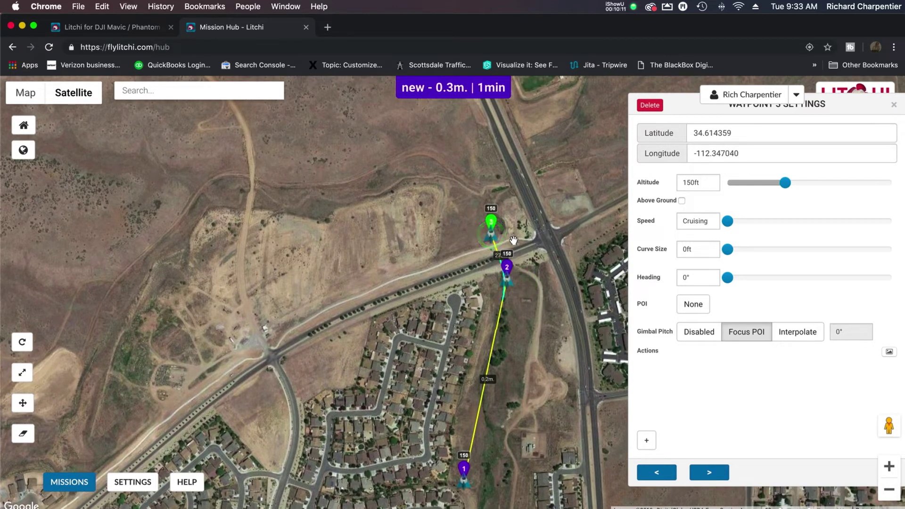
click(491, 228)
drag(491, 228, 486, 218)
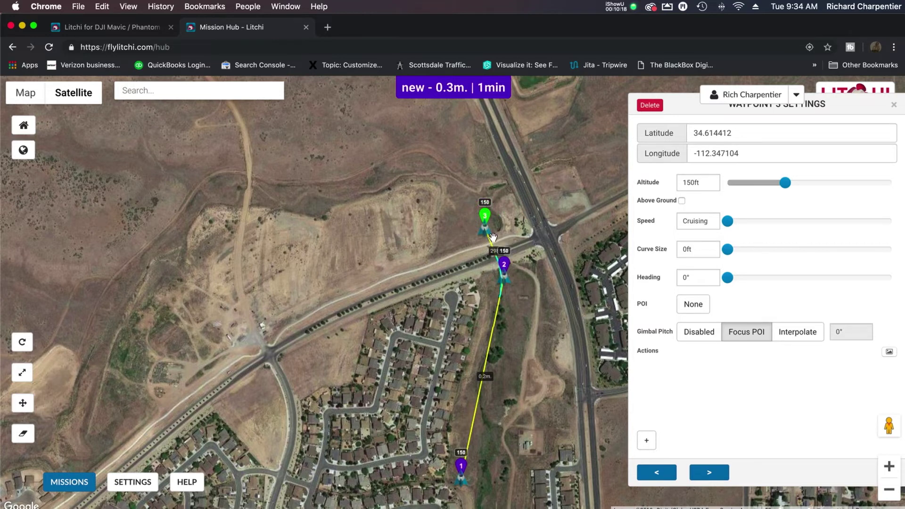
Step: Add waypoint 4 just north of the western road junction, waypoint 5 slightly north of it, and waypoint 6 just northwest of waypoint 3
click(261, 318)
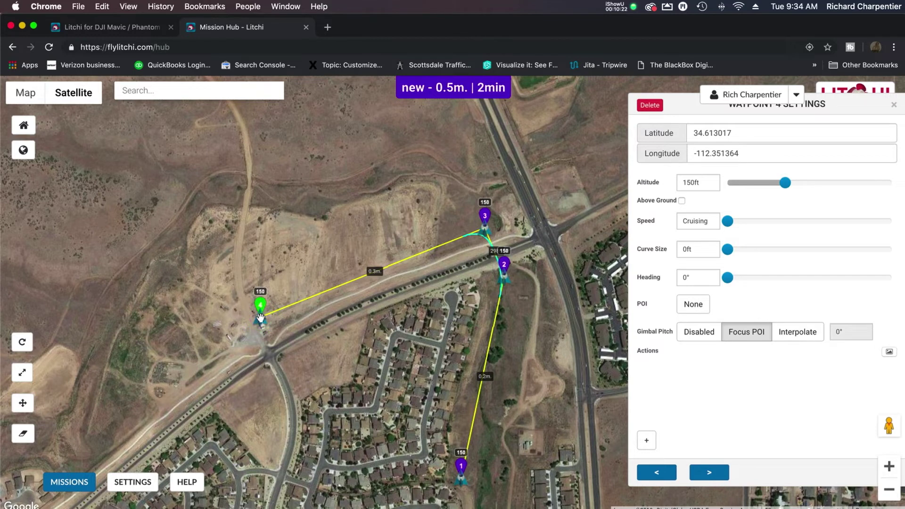
click(260, 284)
click(472, 210)
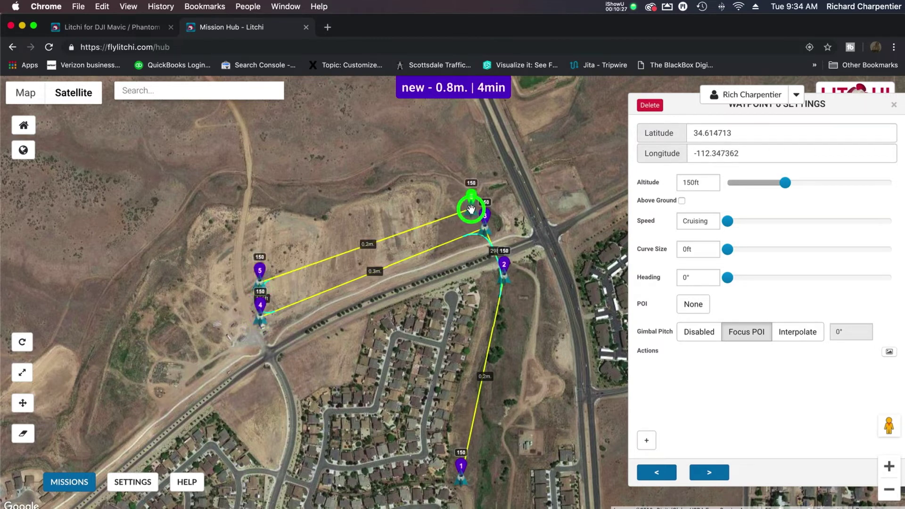
Step: Add waypoint 7 just east of waypoint 2 and waypoint 8 just east of waypoint 1, at about 34.6105, -112.3473
click(513, 278)
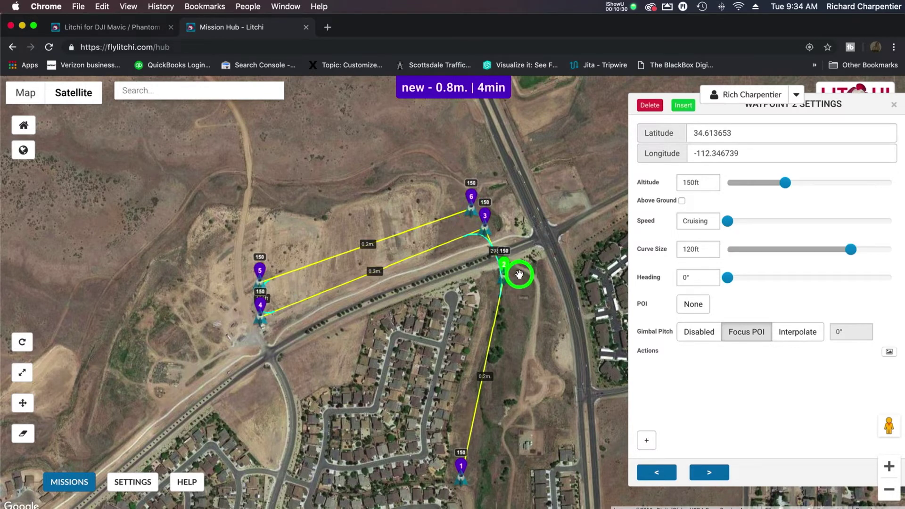
click(520, 274)
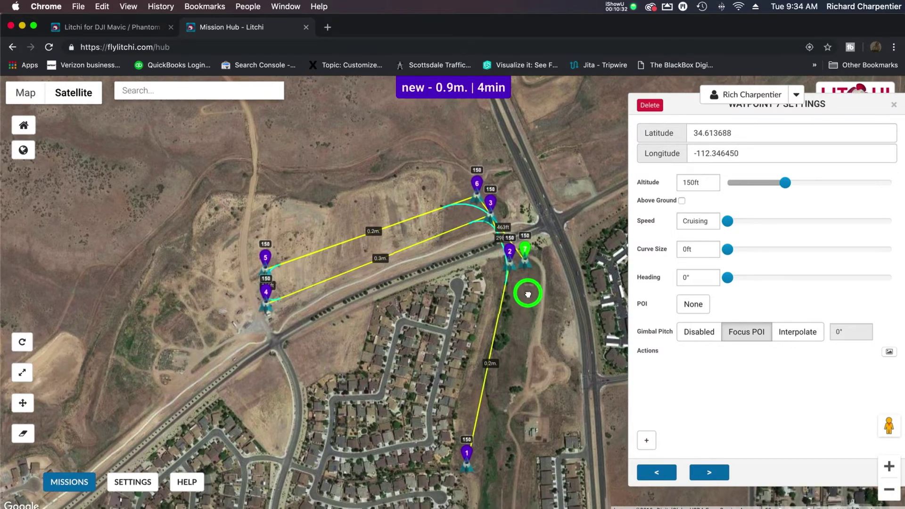
drag(524, 309, 544, 234)
click(494, 397)
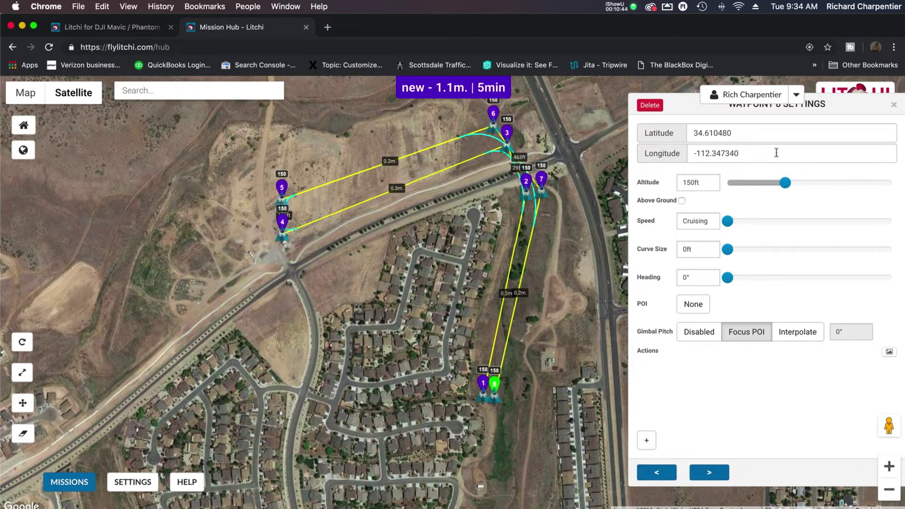
Step: Step backward through the waypoints from 8 to 1 to review each one's settings and position on the route
click(842, 116)
click(661, 473)
click(660, 474)
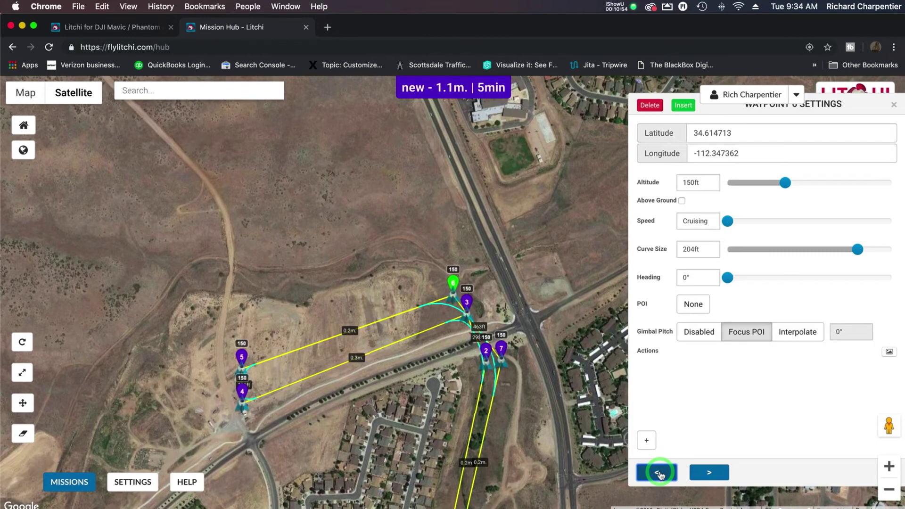
click(661, 474)
click(660, 473)
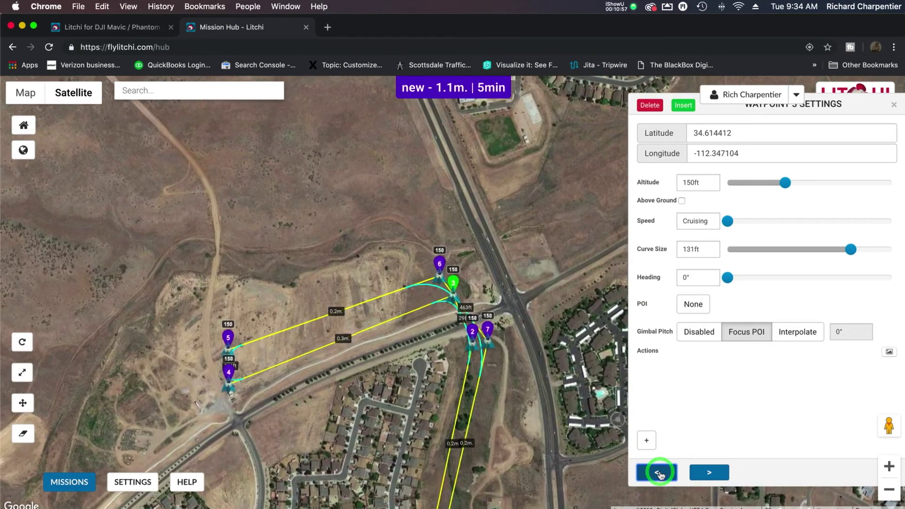
click(661, 473)
click(660, 474)
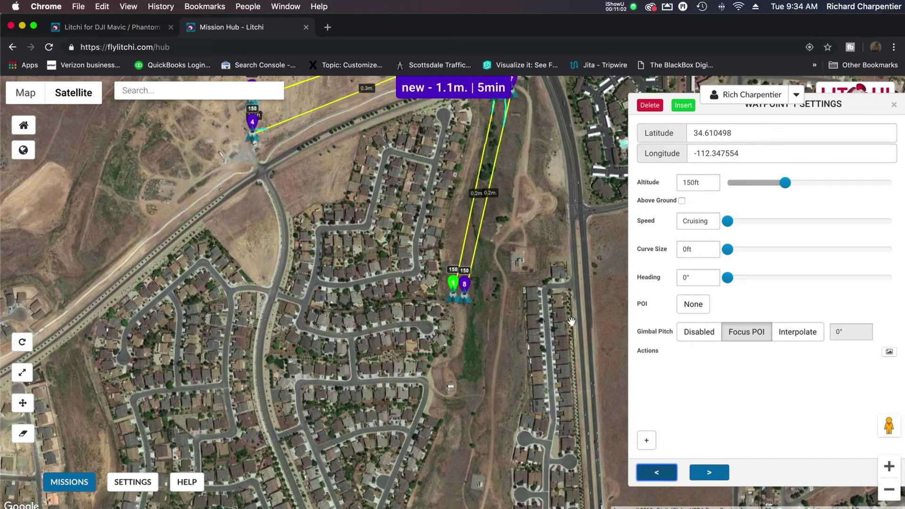
Step: Try a Stay For action on waypoint 6 and an extra waypoint inserted after it, removing both again
drag(543, 283, 551, 440)
click(474, 190)
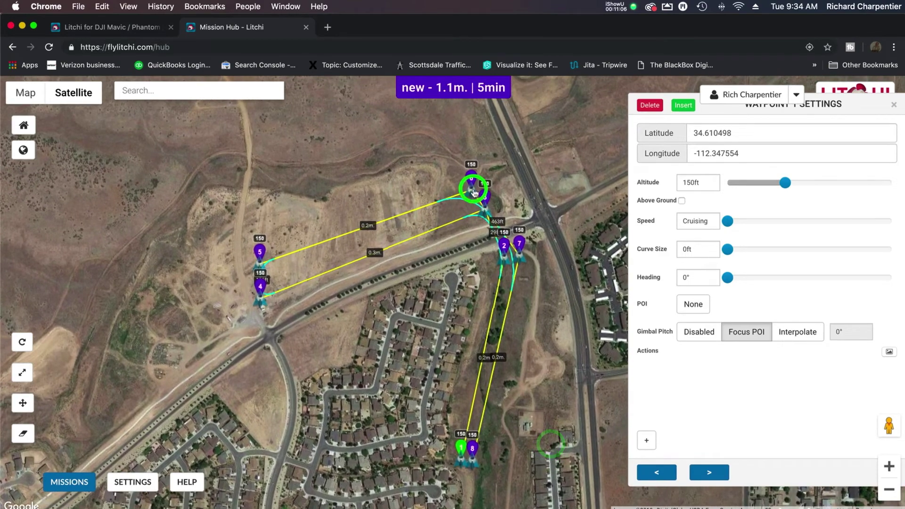
click(471, 178)
drag(432, 216, 476, 264)
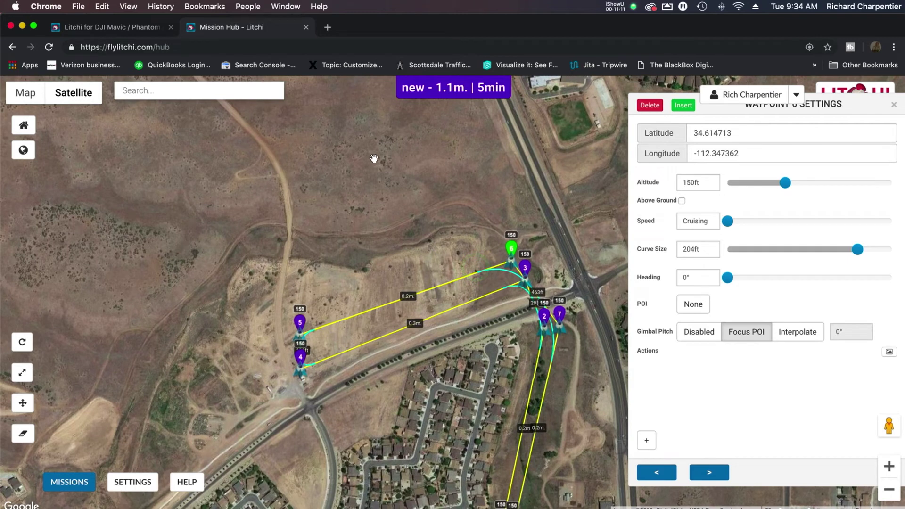
drag(386, 176, 413, 227)
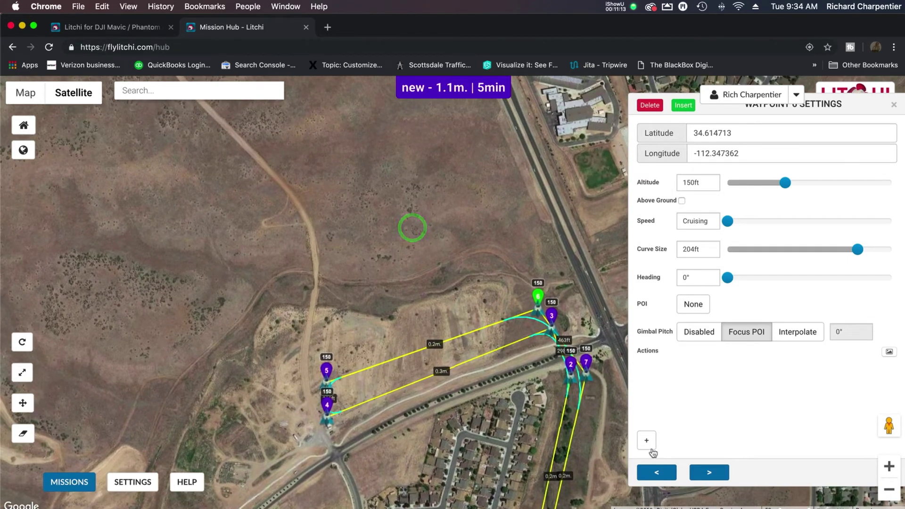
click(650, 444)
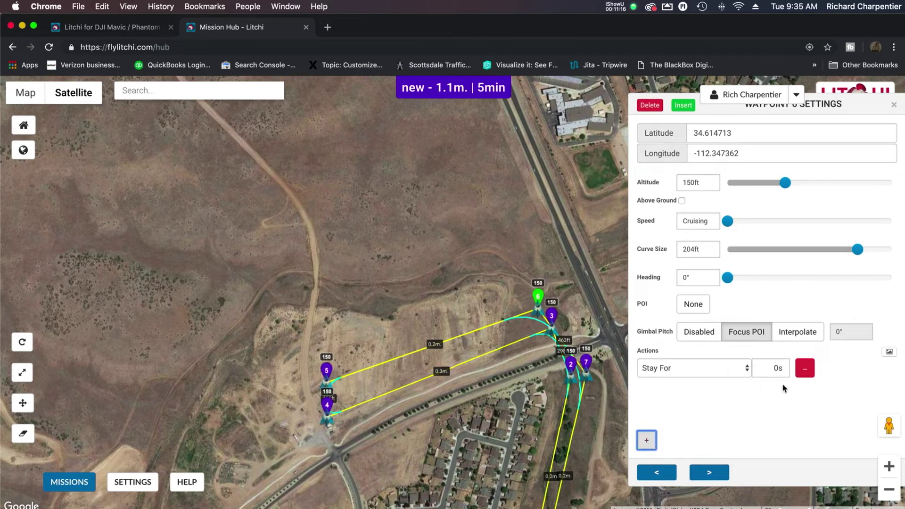
click(805, 373)
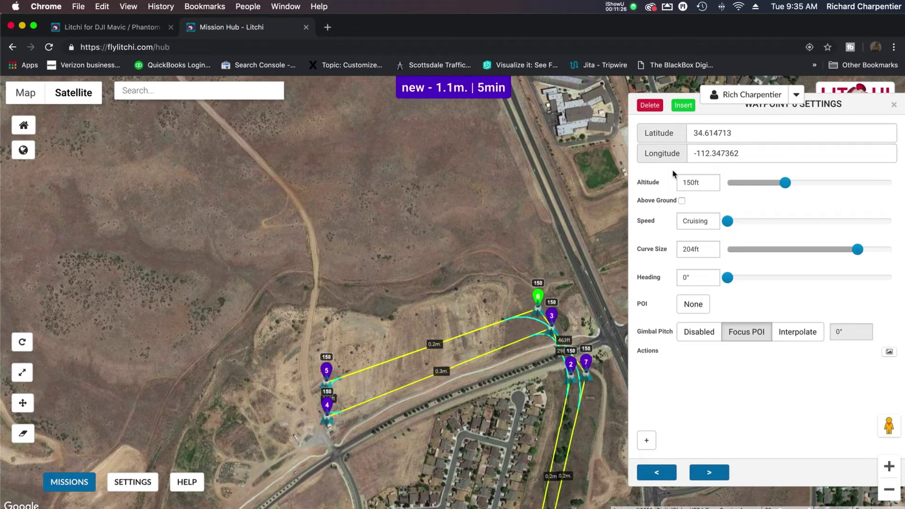
click(684, 107)
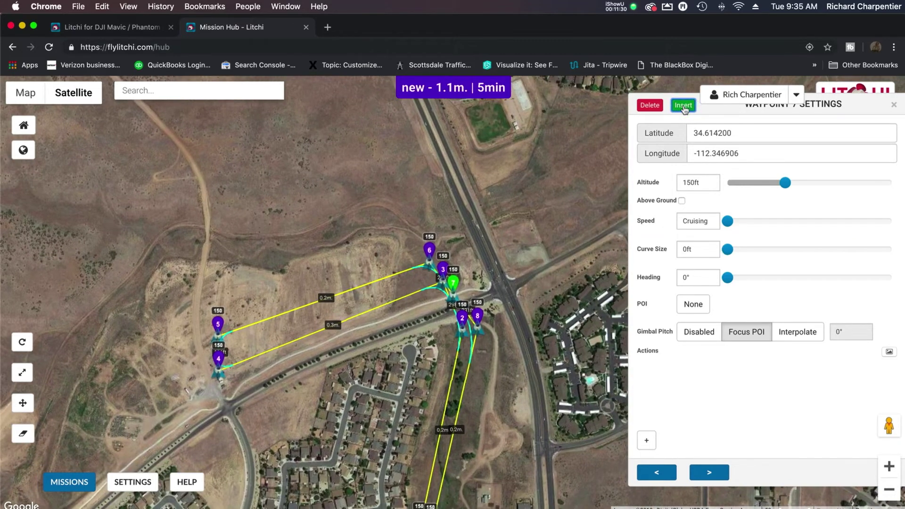
click(650, 106)
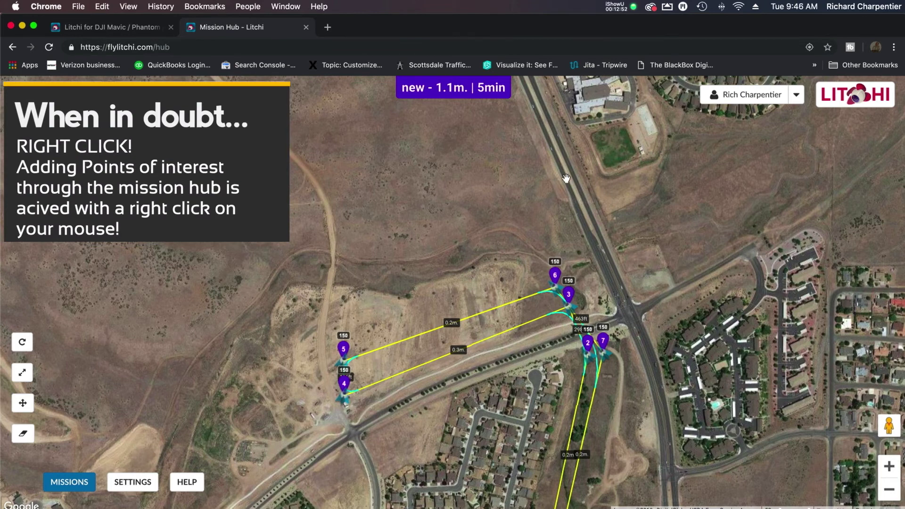
Step: Add a point of interest in the open field north of the route, set its altitude to 20 ft, and close its settings
drag(415, 180, 419, 215)
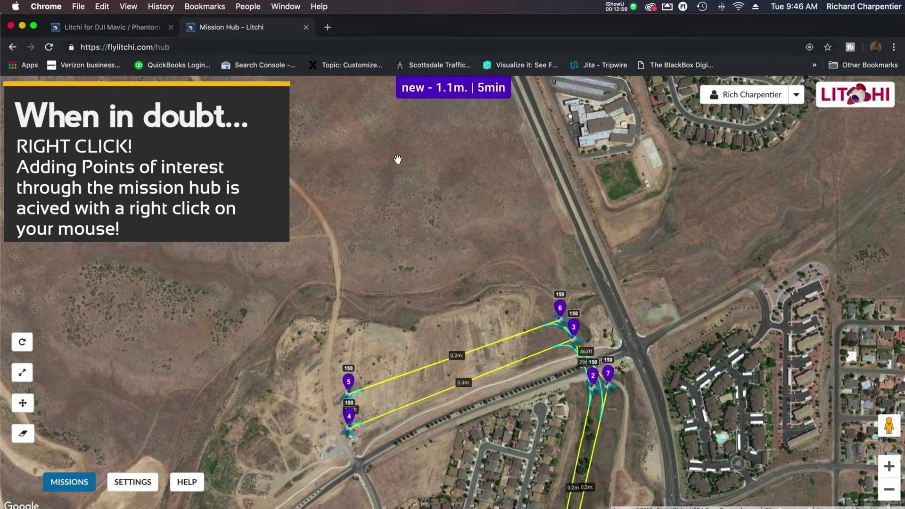
right_click(398, 160)
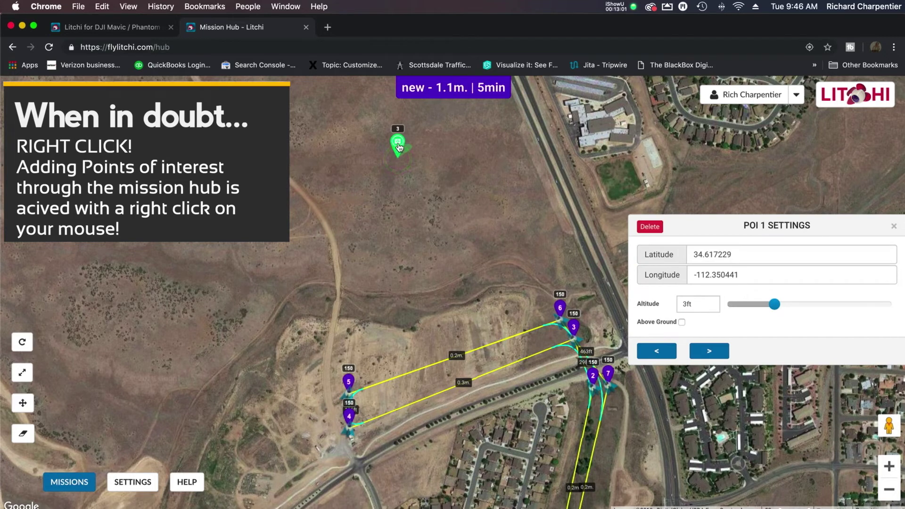
double_click(702, 304)
click(597, 299)
text(20ft)
click(758, 329)
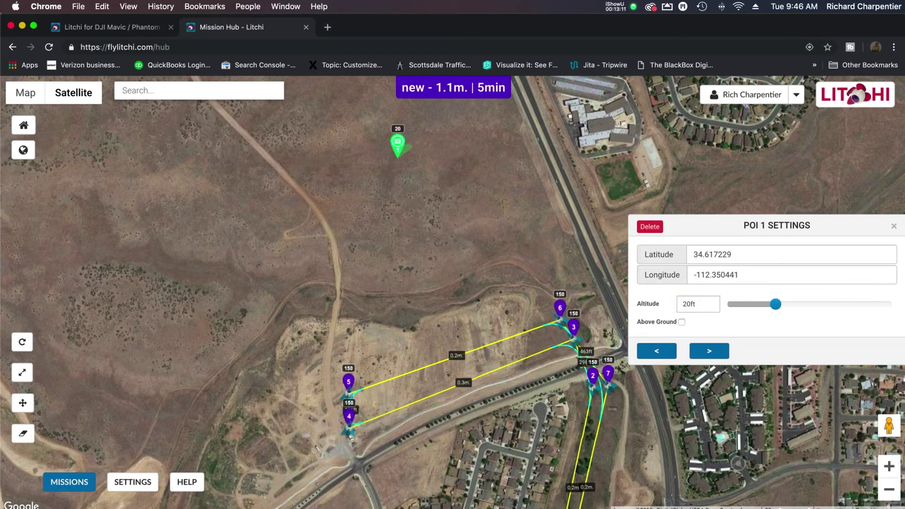
click(894, 226)
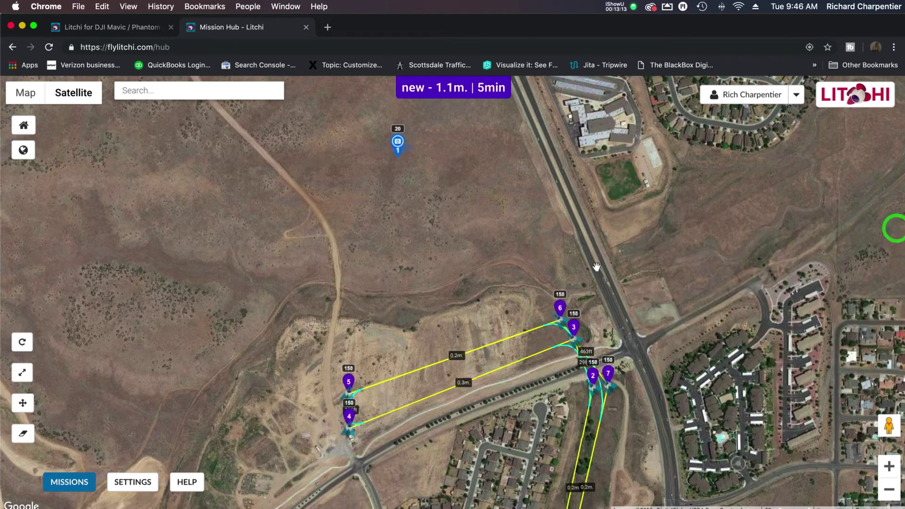
Step: Open the settings of waypoints 8 and 1 to examine their POI, heading and Focus POI gimbal pitch
drag(655, 408, 639, 206)
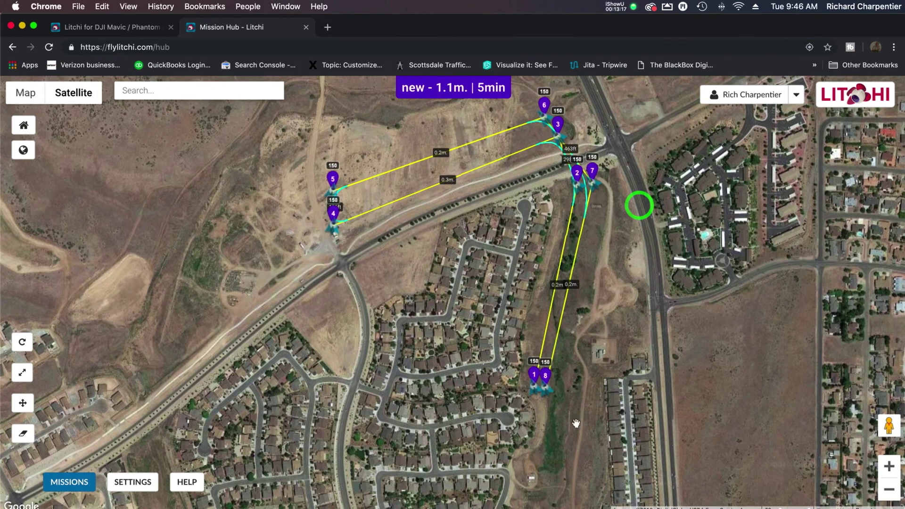
click(535, 379)
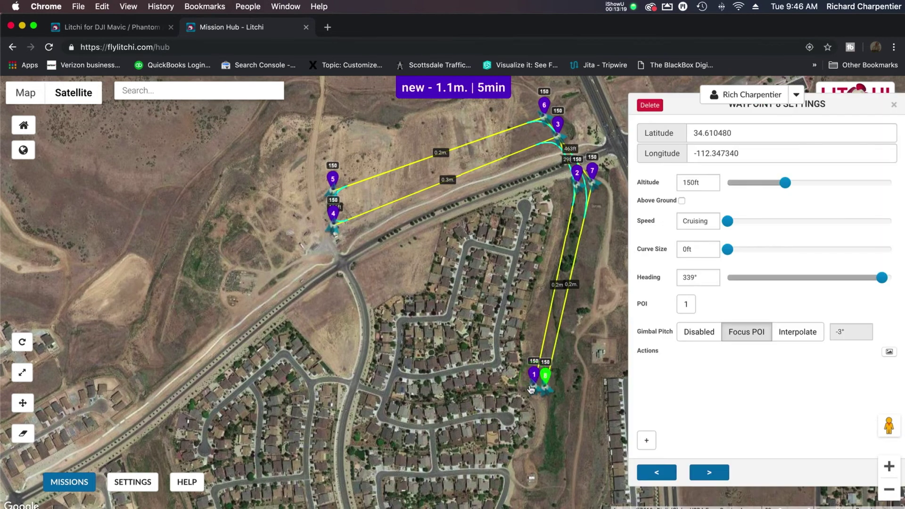
click(536, 377)
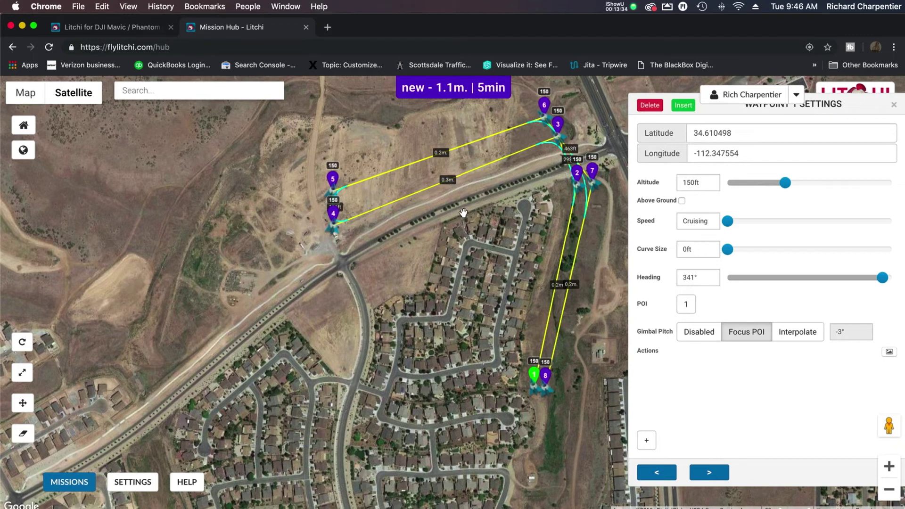
click(749, 336)
drag(606, 284, 592, 322)
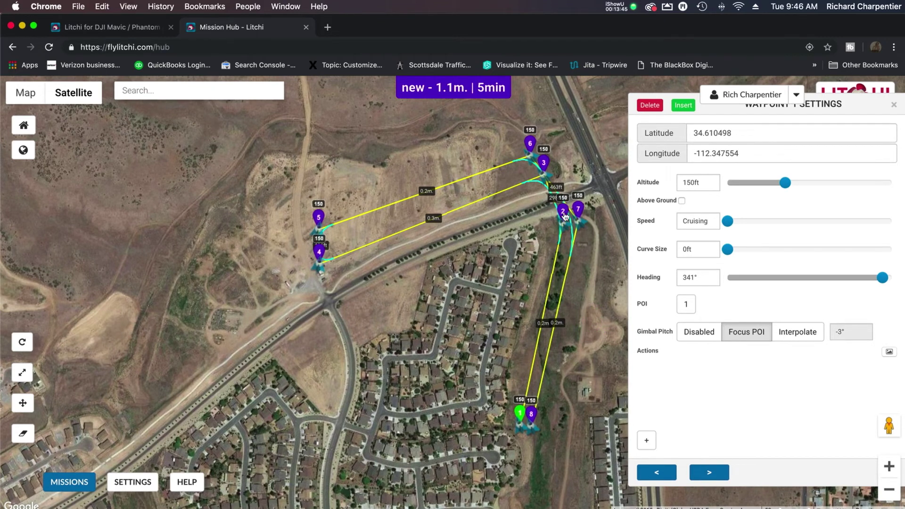
Step: Step forward through waypoints 2 to 7 to compare their headings and gimbal pitch toward the point of interest
click(712, 473)
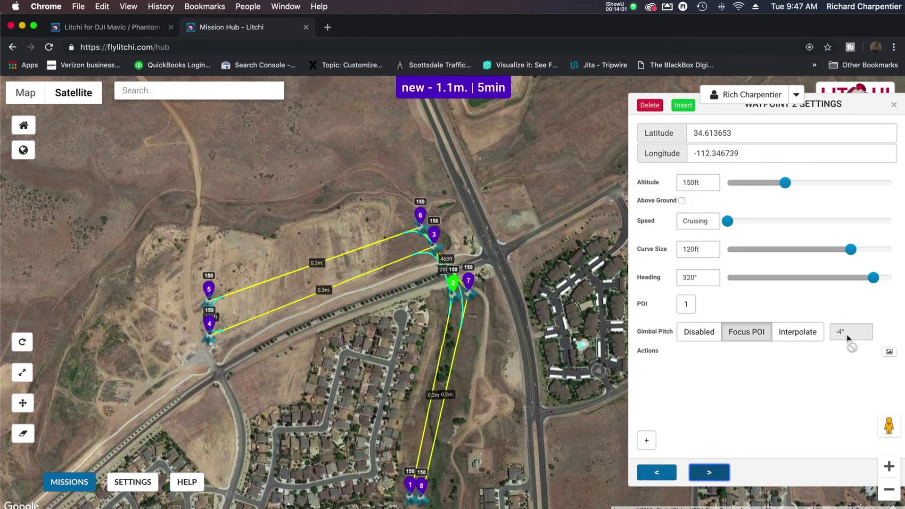
click(713, 475)
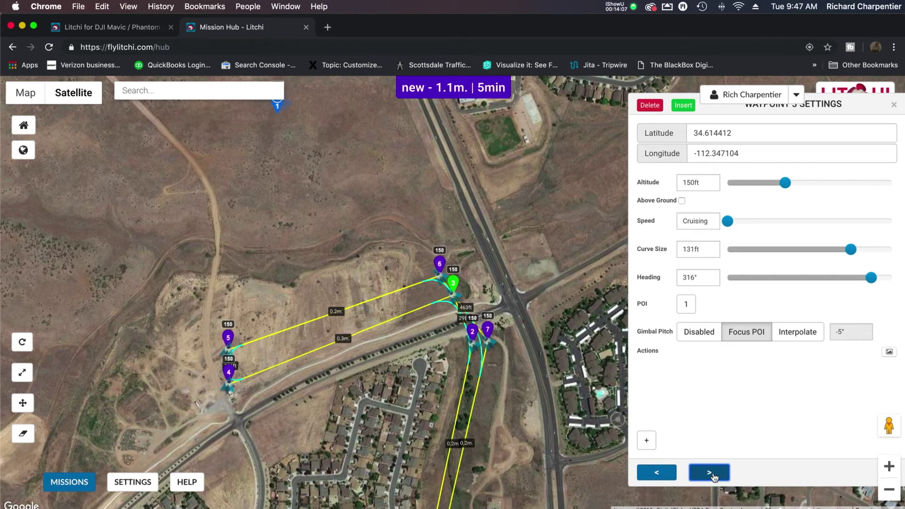
click(710, 473)
click(710, 473)
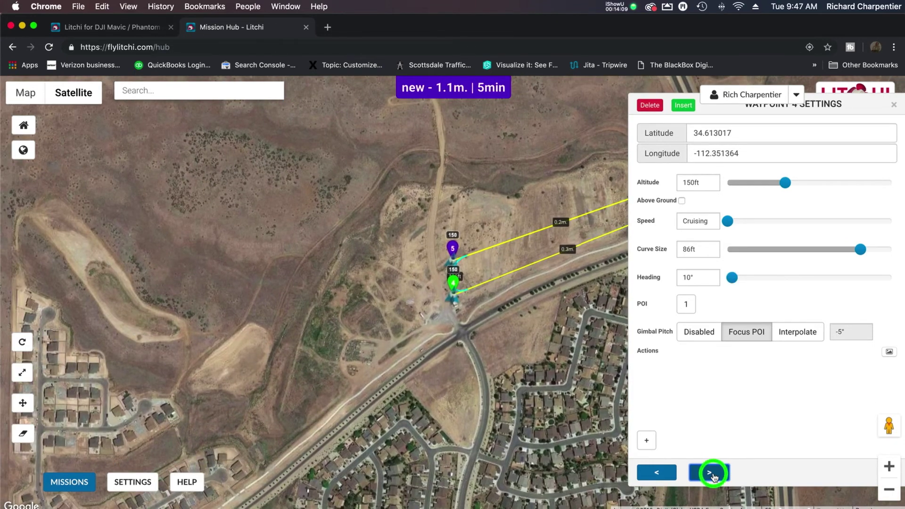
click(712, 473)
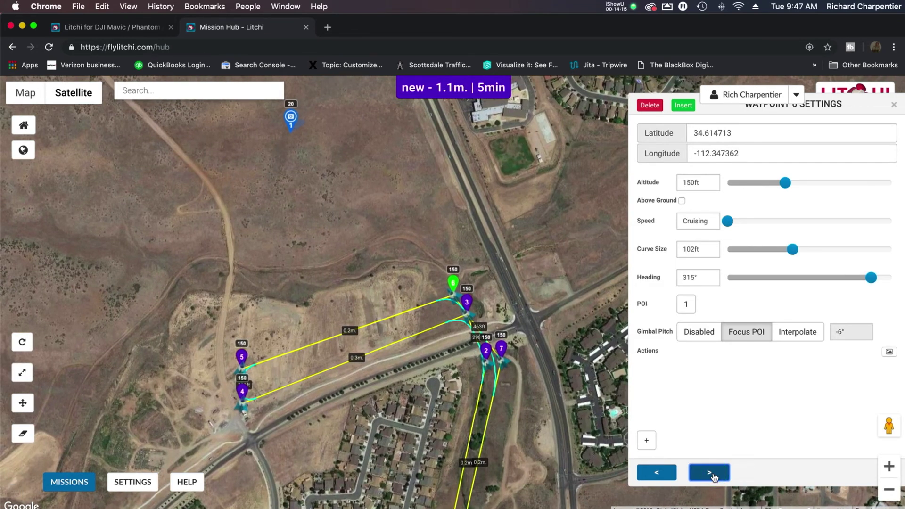
click(713, 476)
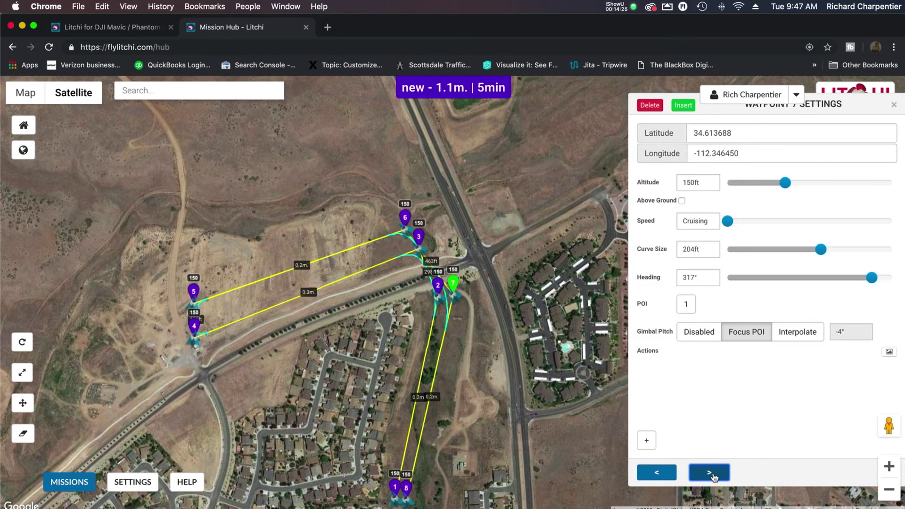
Step: Check waypoint 8's heading and gimbal pitch, and review the whole route on the map together with the point of interest
click(713, 473)
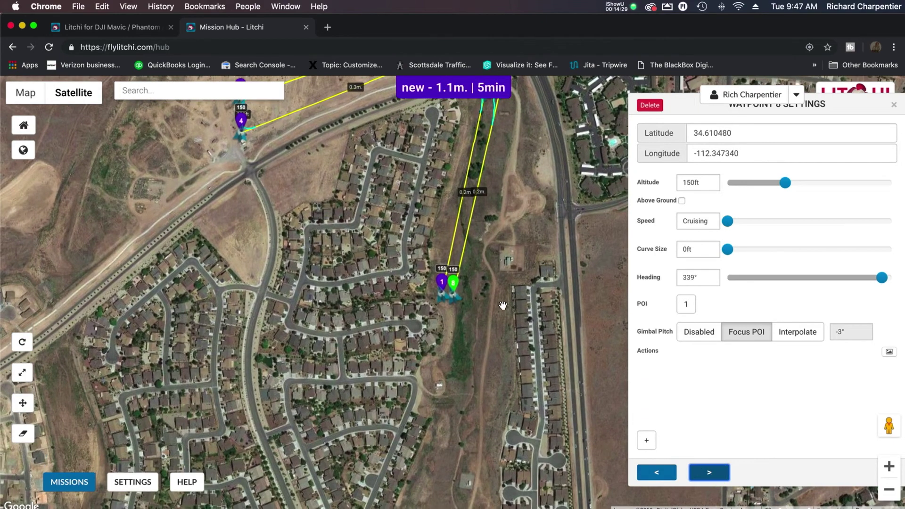
drag(527, 296, 508, 402)
drag(527, 294, 525, 316)
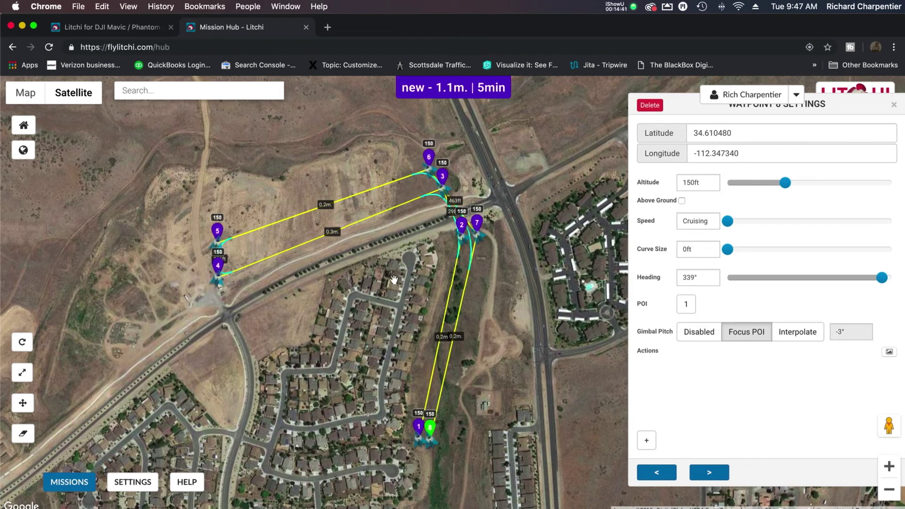
scroll(395, 280, up, 3)
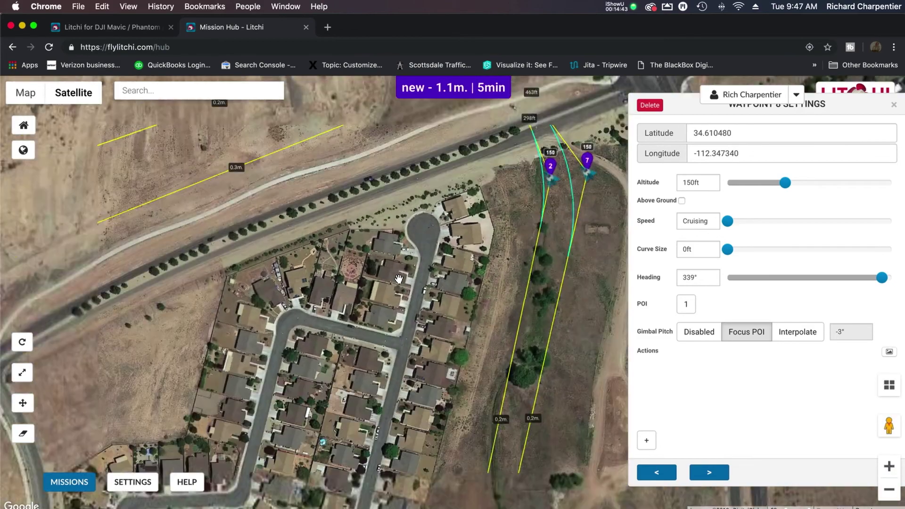
scroll(399, 279, down, 3)
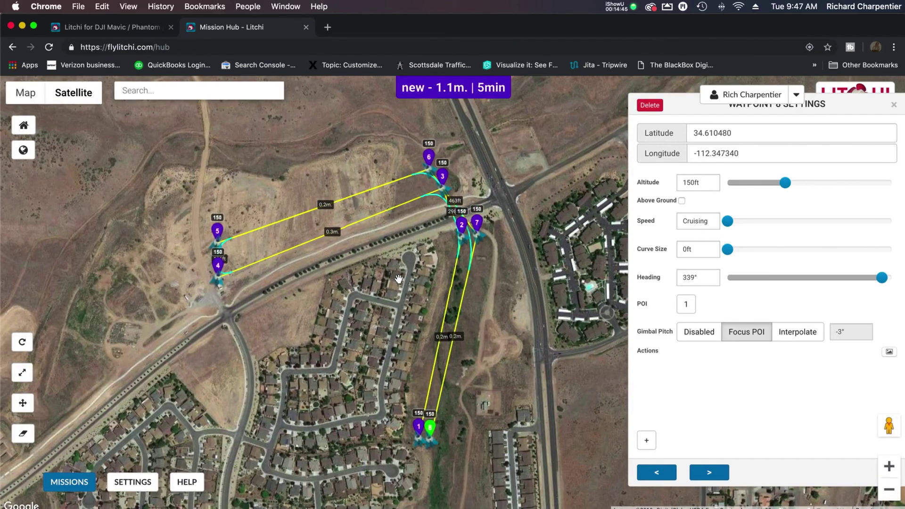
scroll(399, 278, down, 4)
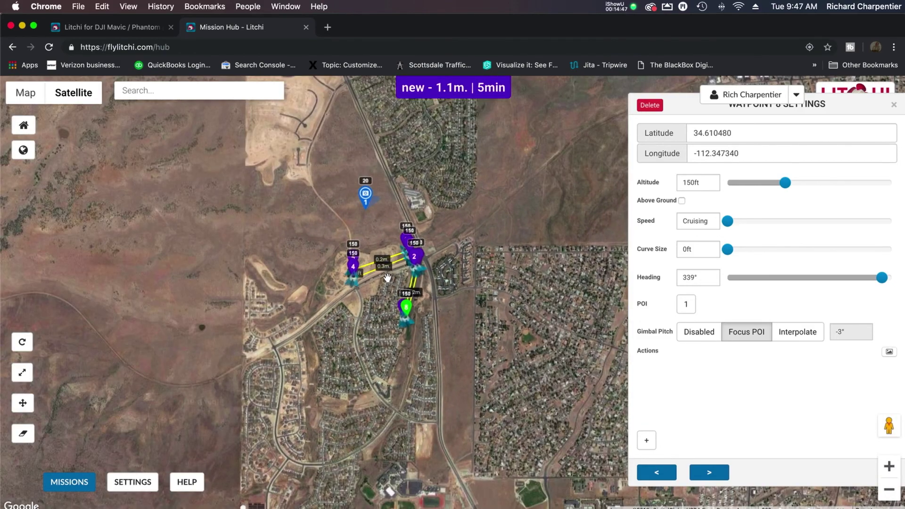
Step: Save the mission under the name 1_LitchiHubDemo
click(82, 484)
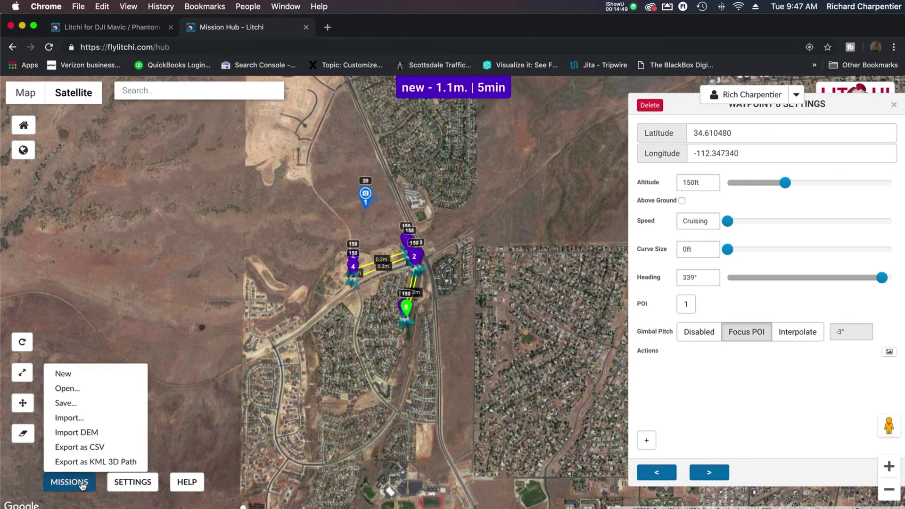
click(81, 403)
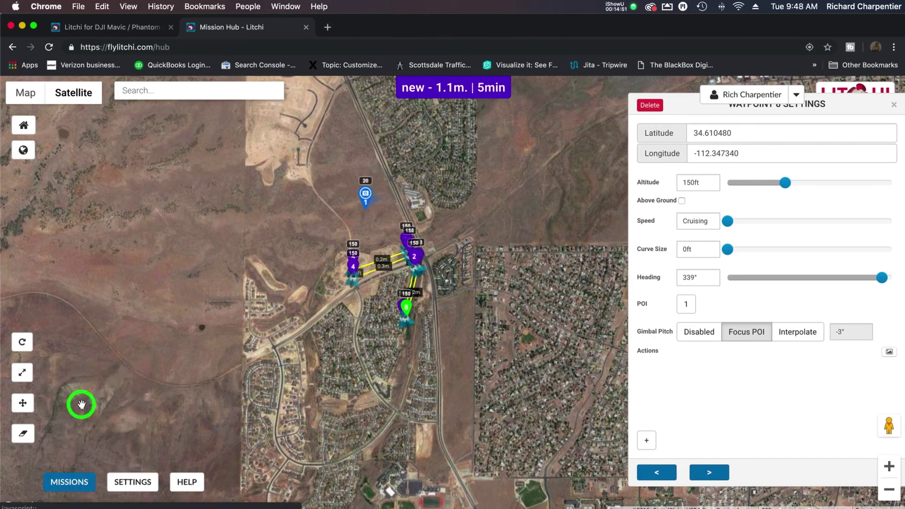
click(356, 227)
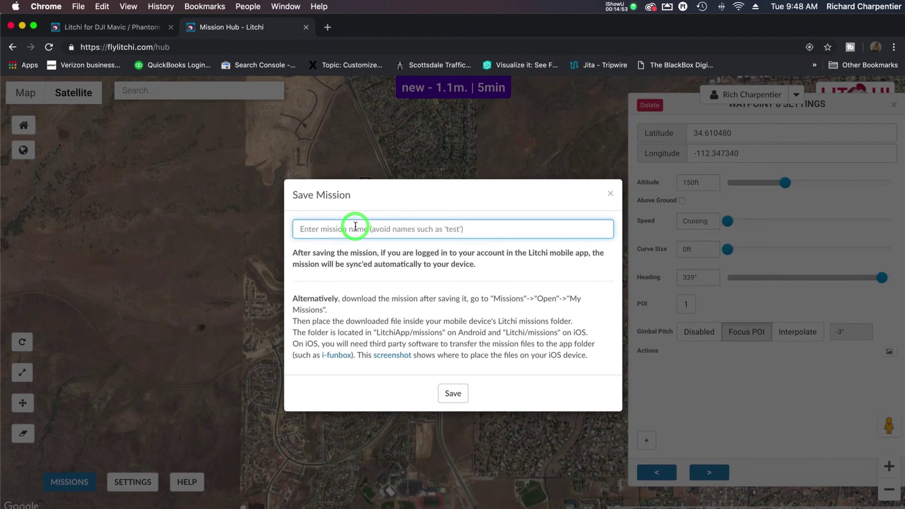
text(1)
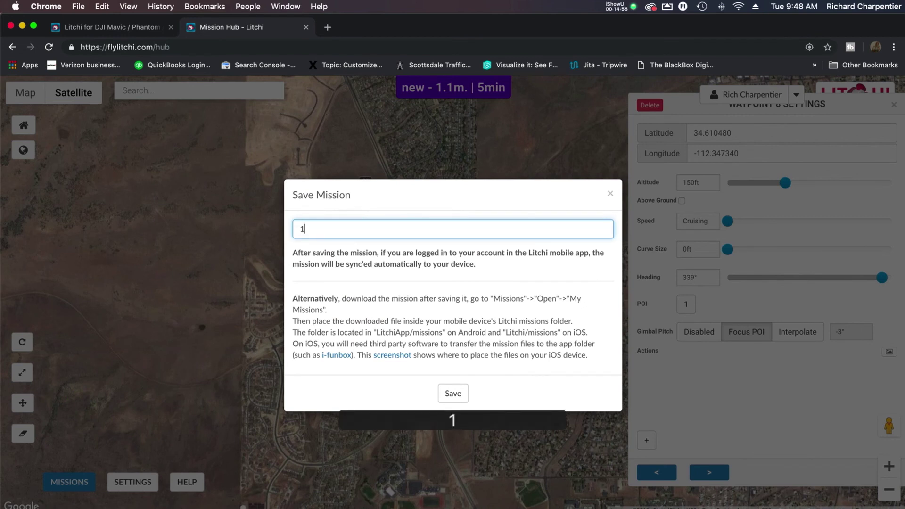
text(_)
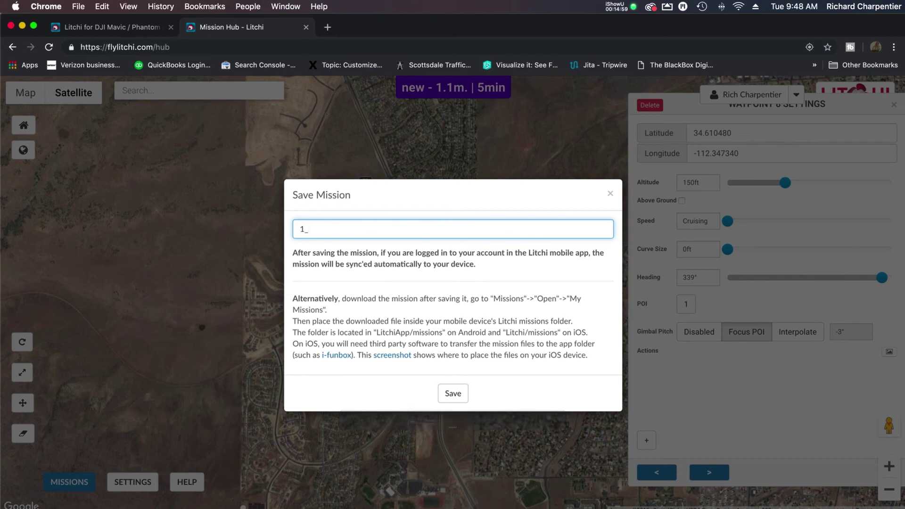
text(Lit)
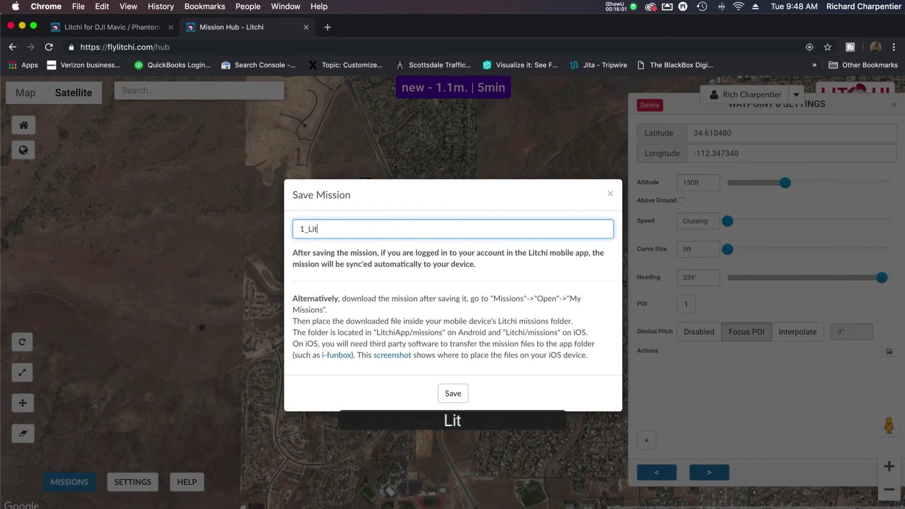
text(chiHubD)
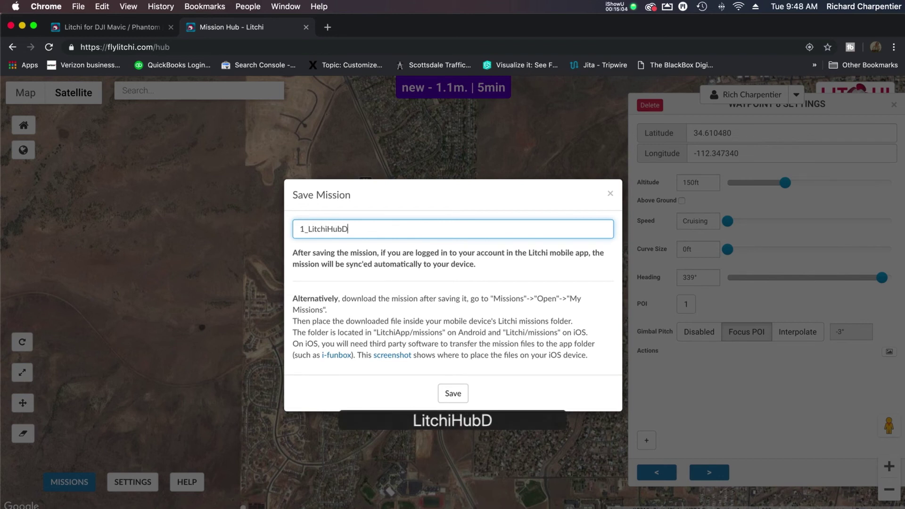
text(emo)
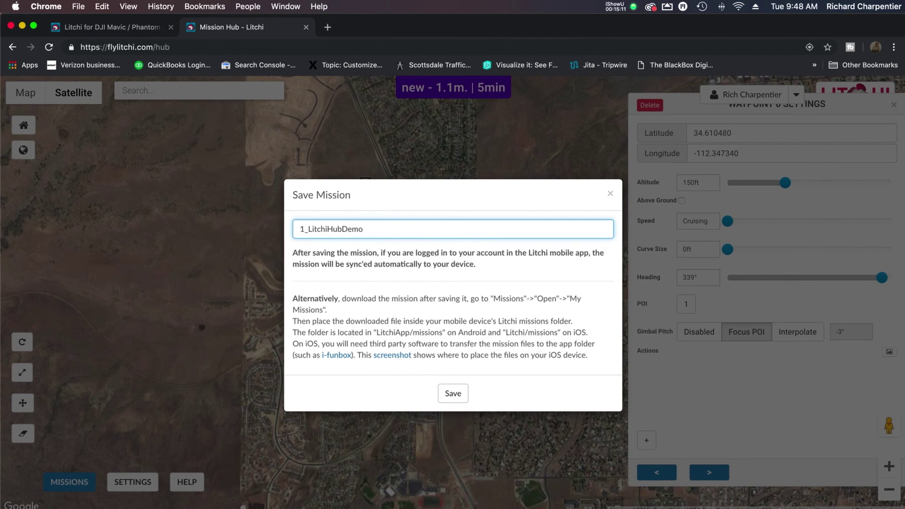
click(453, 394)
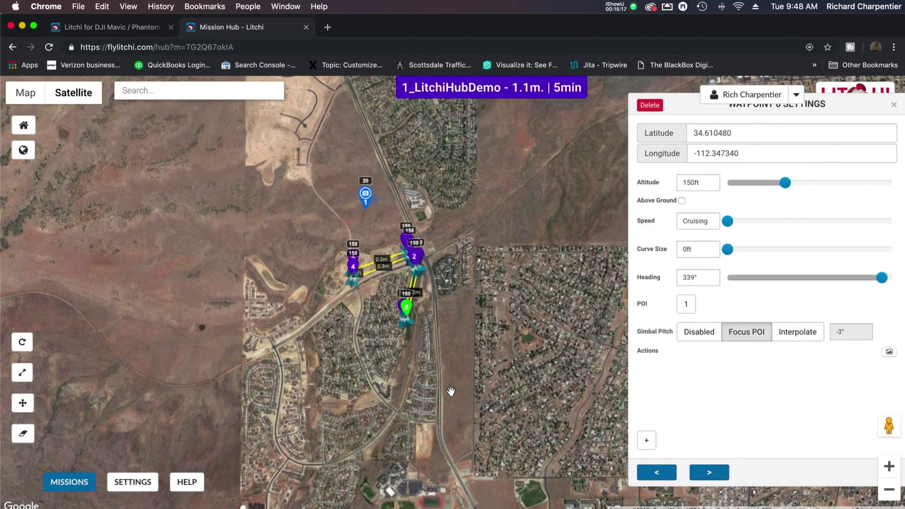
Step: Bring up the list of saved missions and open 1_LitchiHubDemo from it
click(76, 480)
click(80, 391)
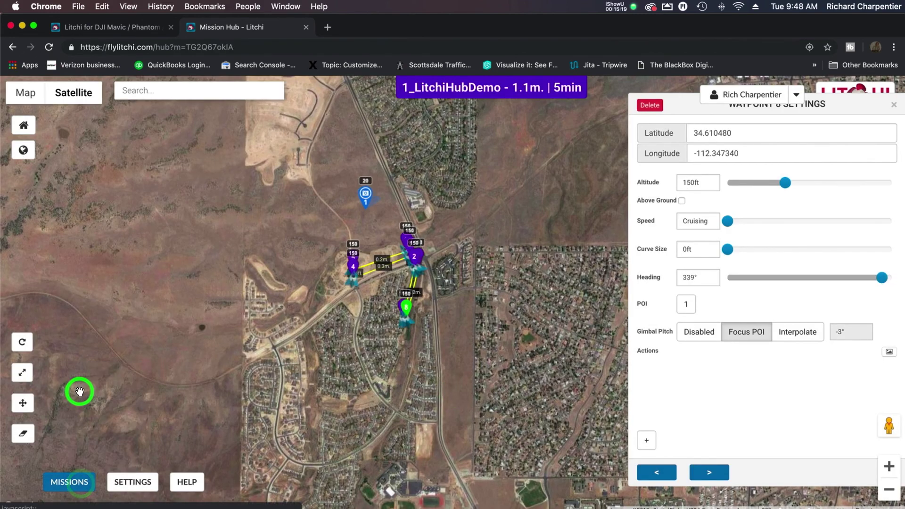
scroll(330, 312, up, 2)
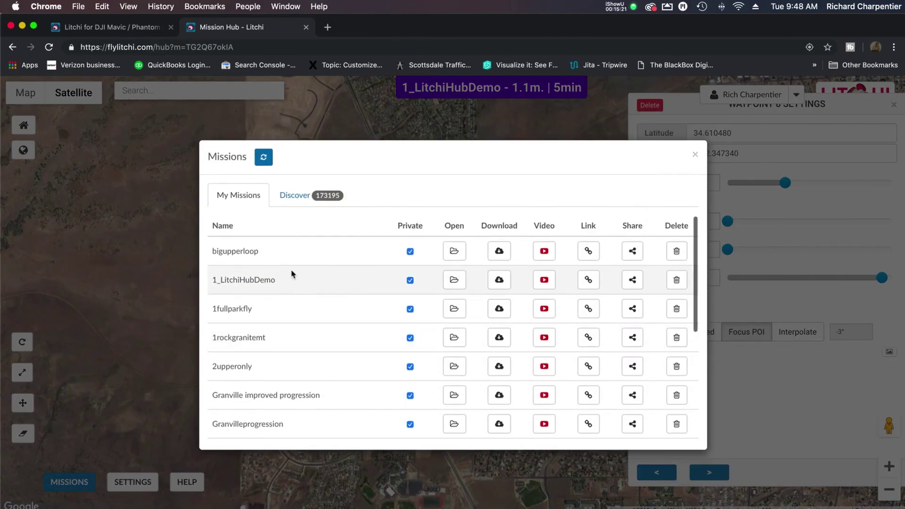
click(460, 283)
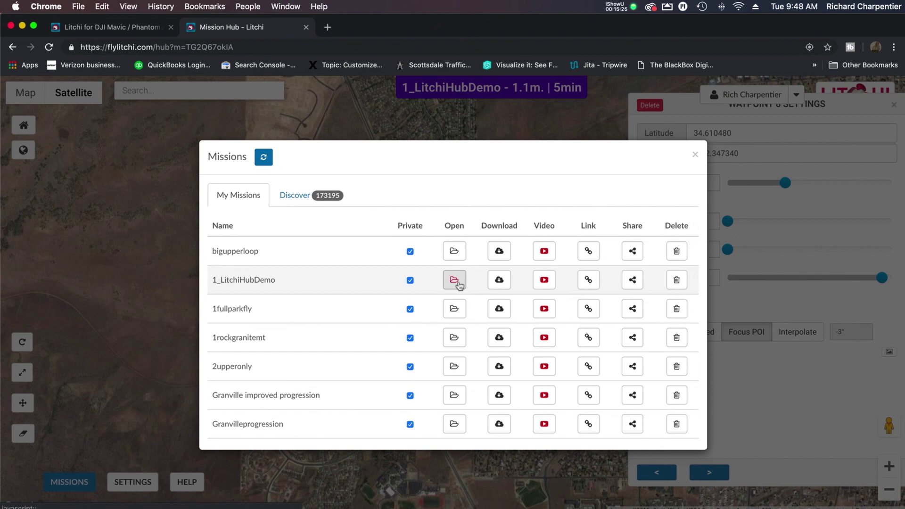